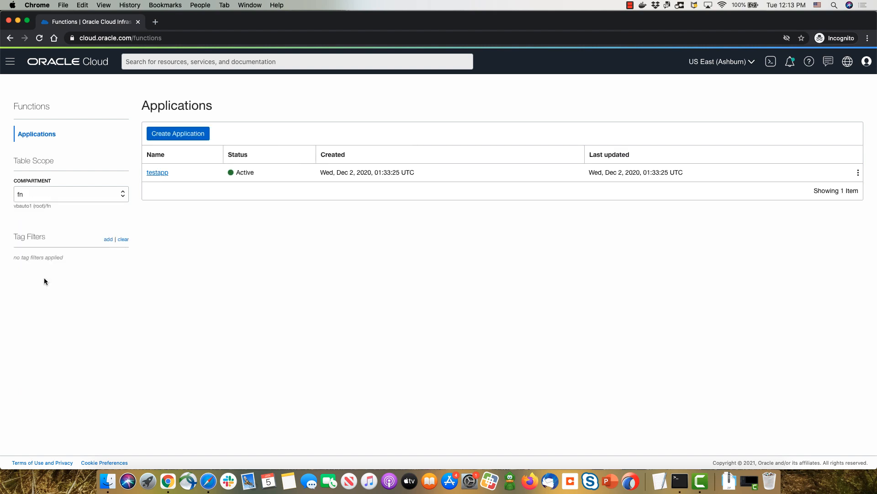
Open the testapp application and review its Getting Started instructions for setting up the fn CLI and logging into the registry
click(154, 174)
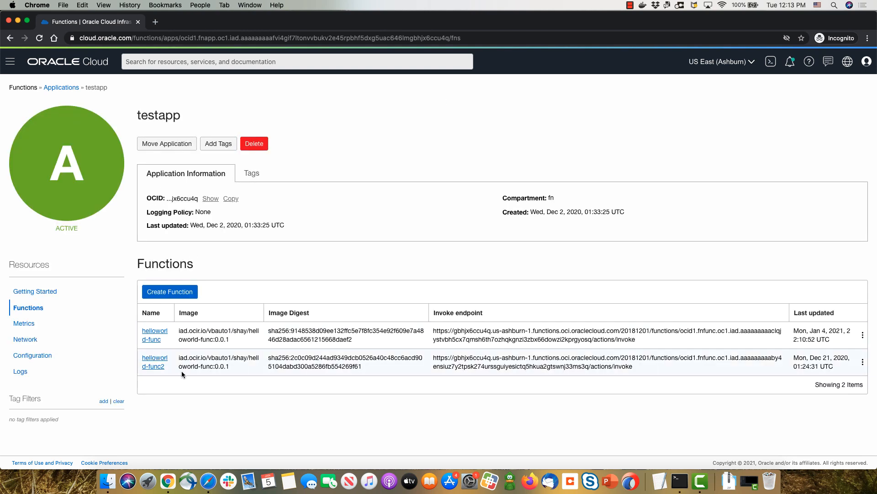
click(31, 292)
scroll(271, 333, down, 2)
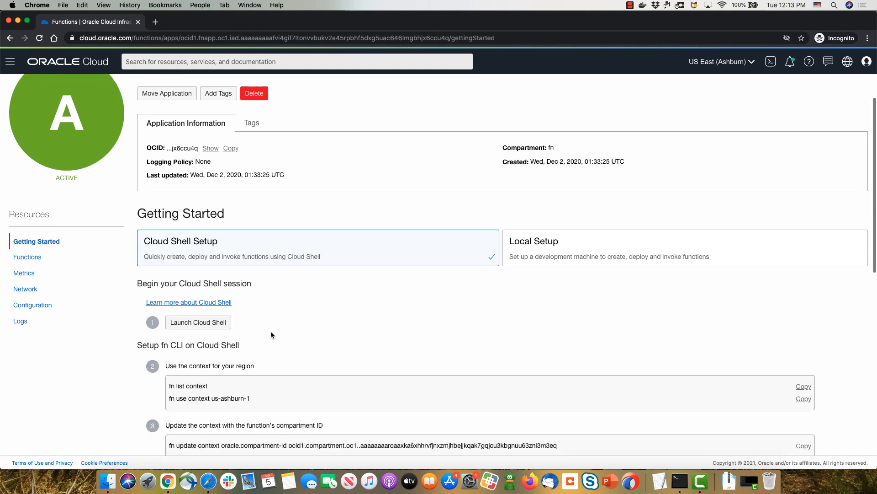
scroll(271, 333, down, 3)
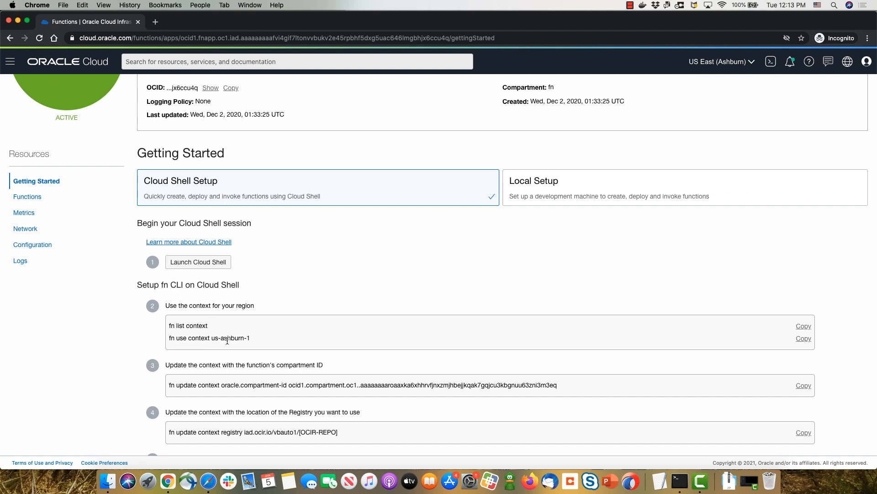
scroll(228, 341, down, 6)
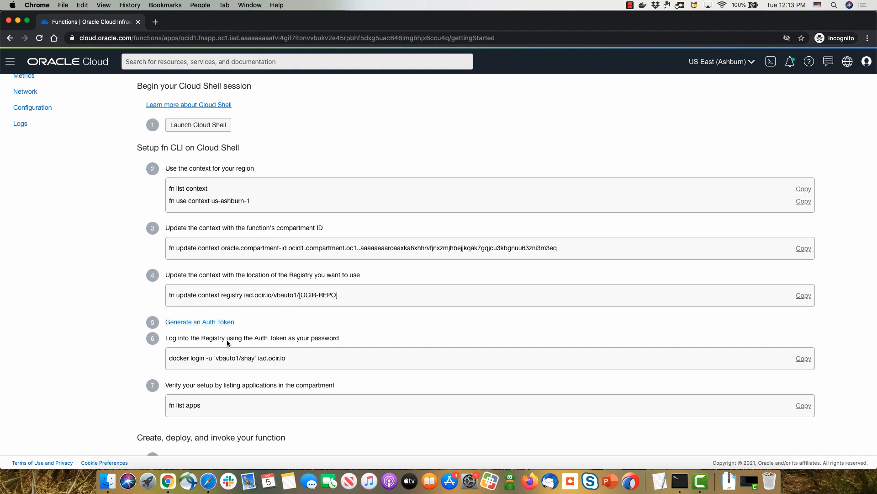
Switch to Visual Builder Studio and create an empty Git repository named GoFunction in the FnDemo project
key(super+grave)
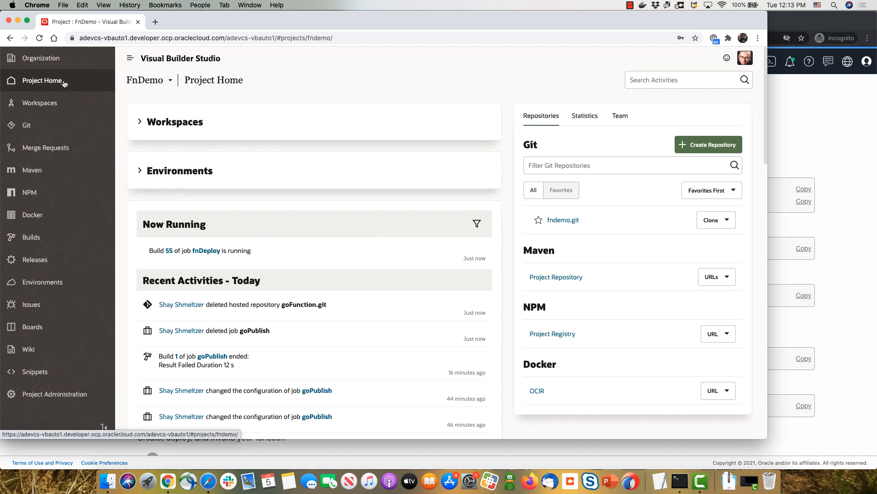
click(707, 144)
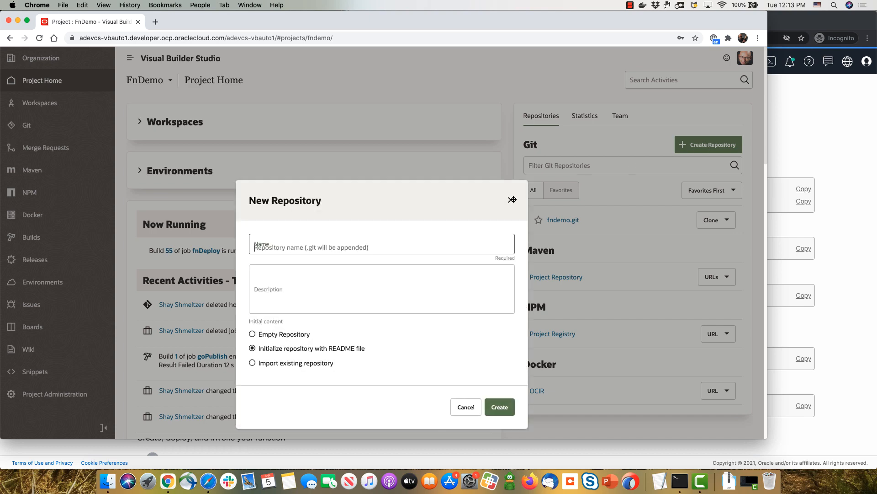
text(Go)
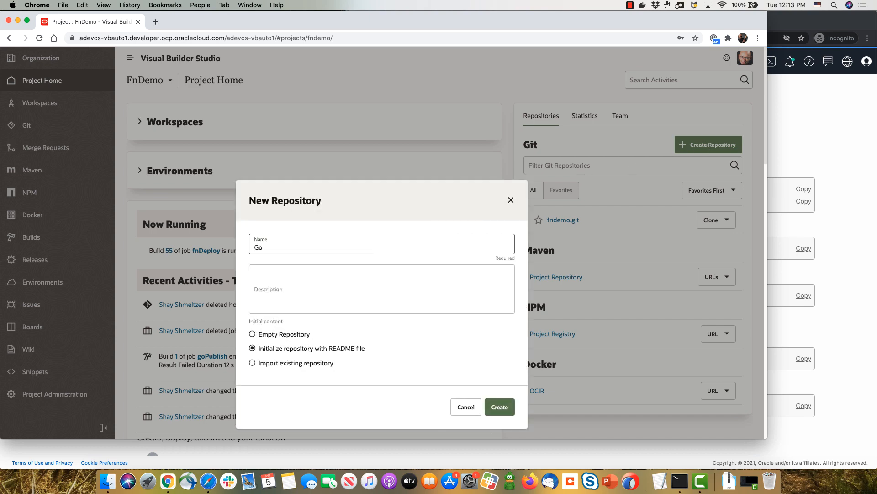
text(Function)
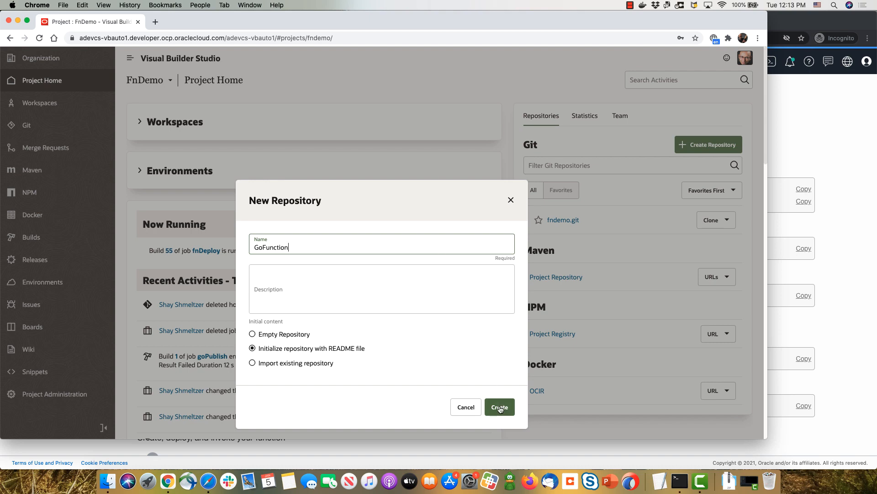
click(286, 341)
click(287, 329)
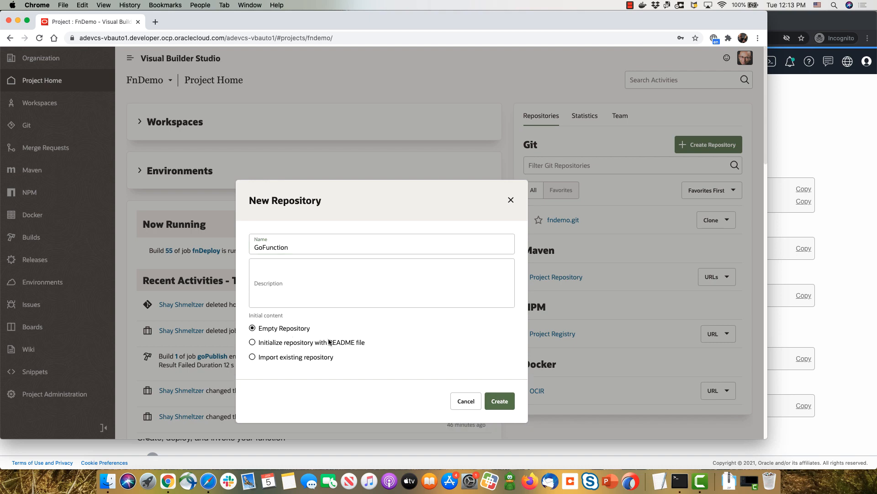
click(498, 406)
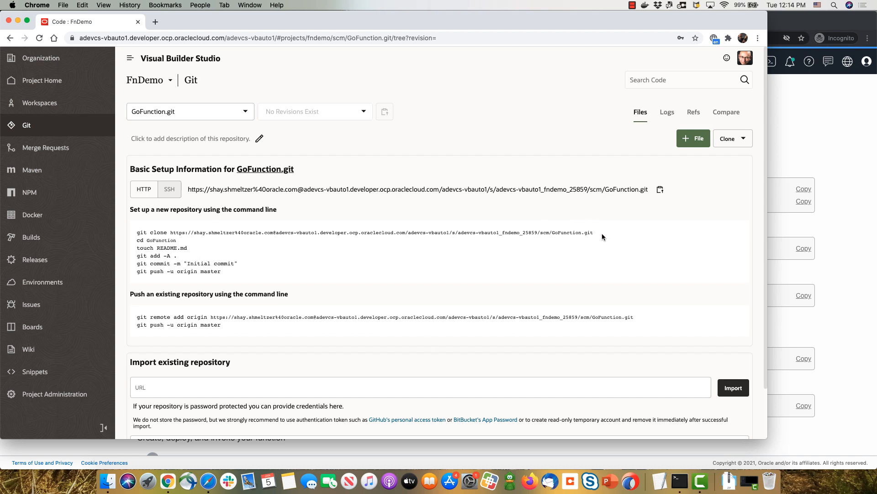
Copy the git clone command for GoFunction.git from the repository setup information and run it in Terminal
drag(602, 234, 134, 232)
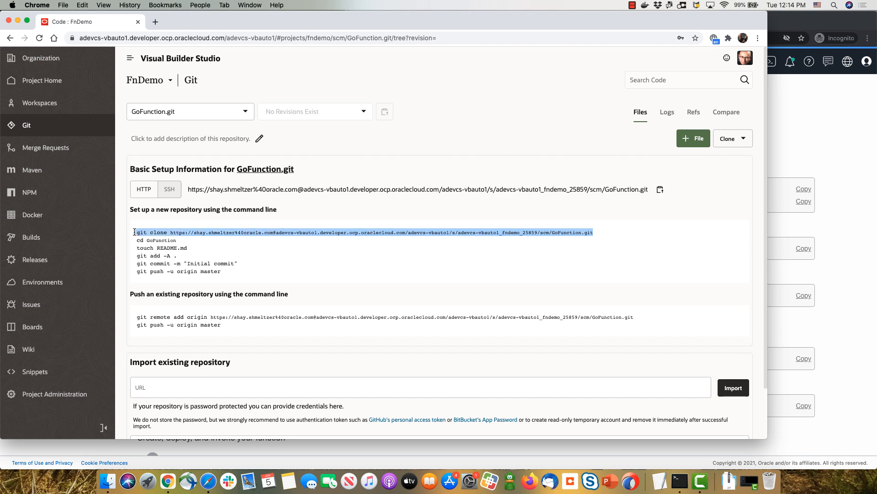
key(super+c)
key(super+Tab)
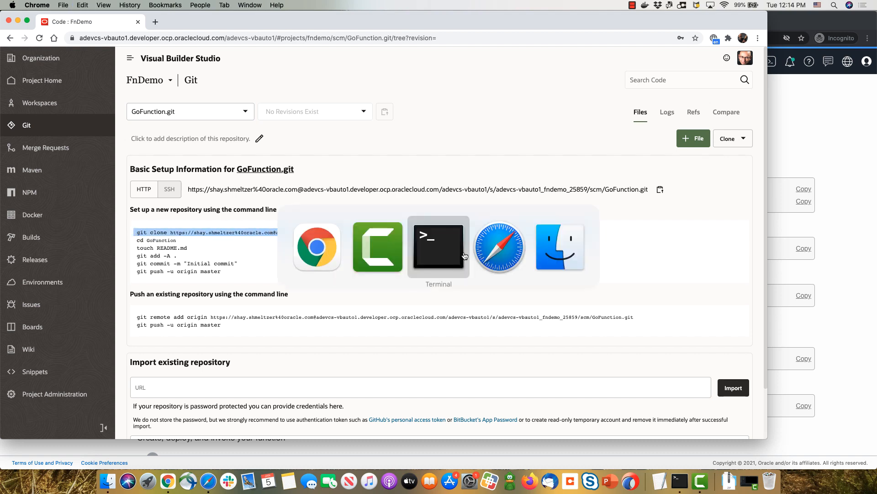
key(super+v)
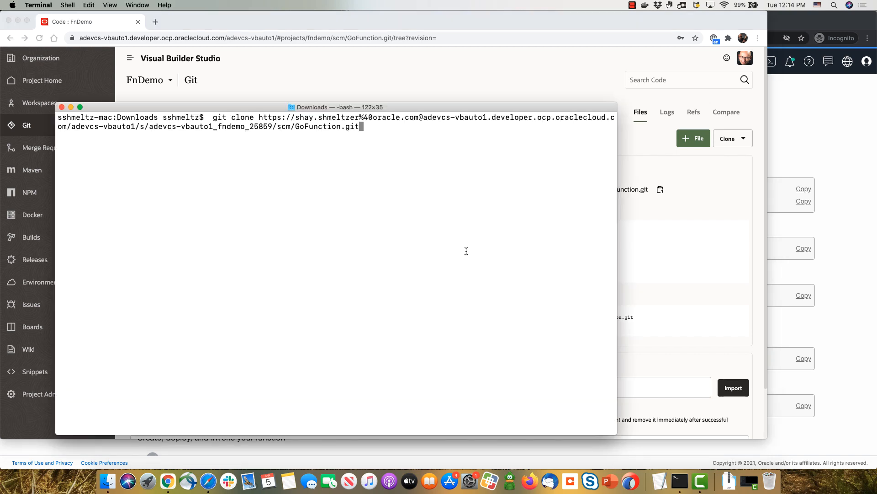
key(Return)
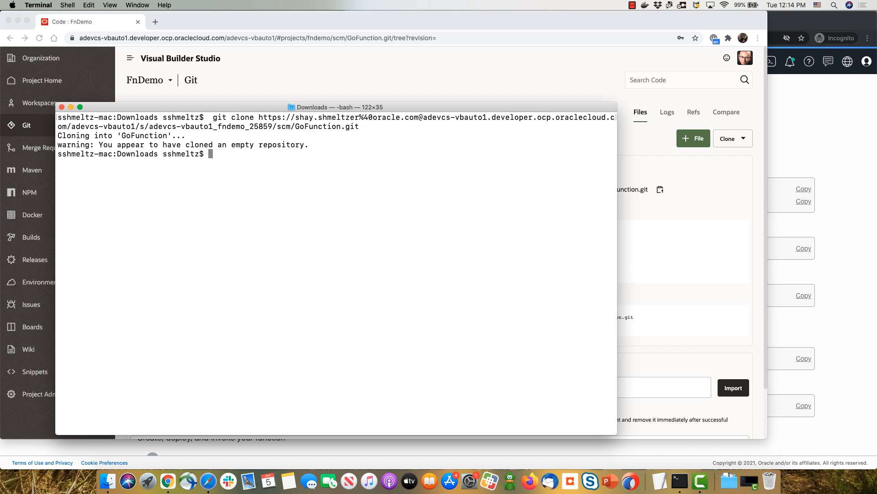
Change into the cloned GoFunction directory and list the available contexts with "fn list context"
text(cd GoFunction)
key(Return)
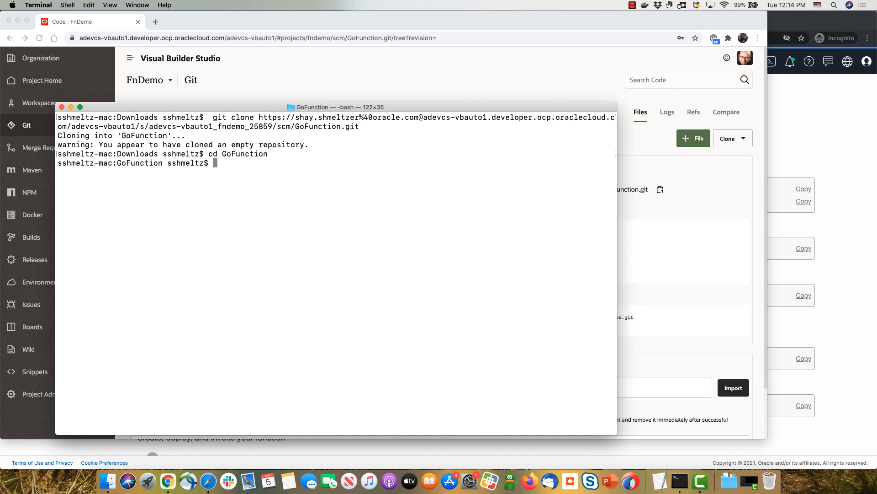
text(fn list context)
key(Return)
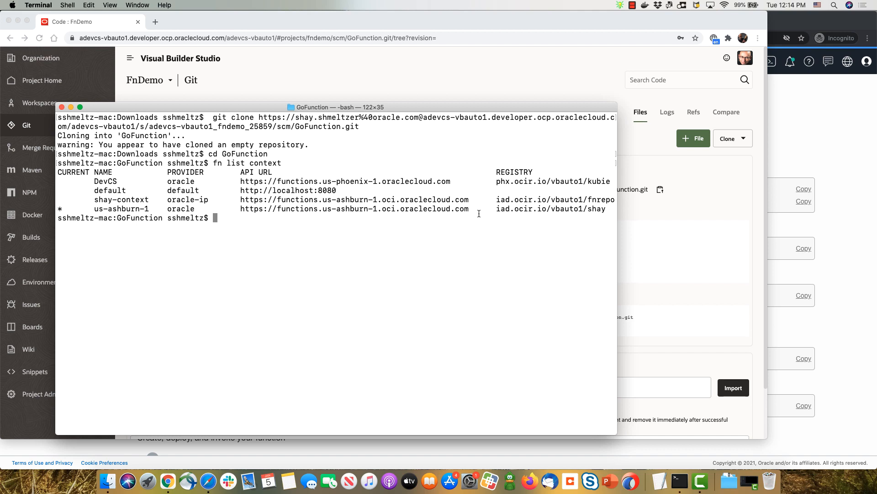
Return to the Oracle Cloud Getting Started instructions in Chrome and select "fn init --runtime" from the boilerplate function command
key(super+Tab)
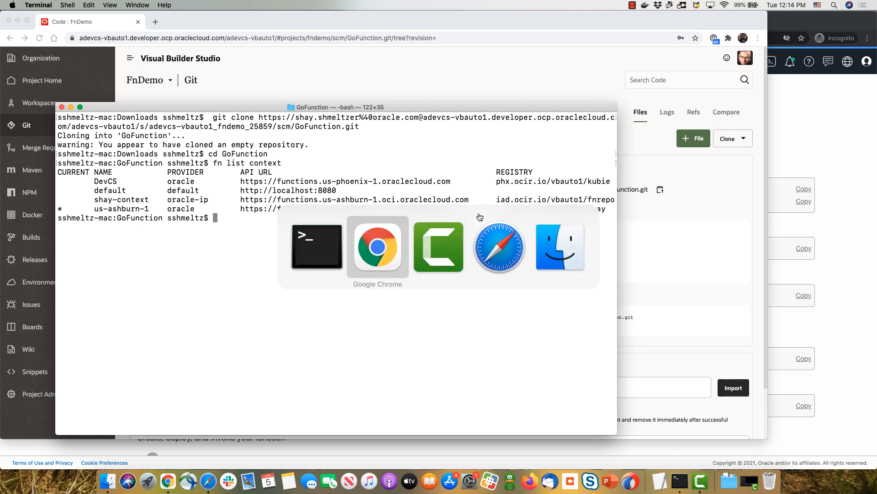
key(super+grave)
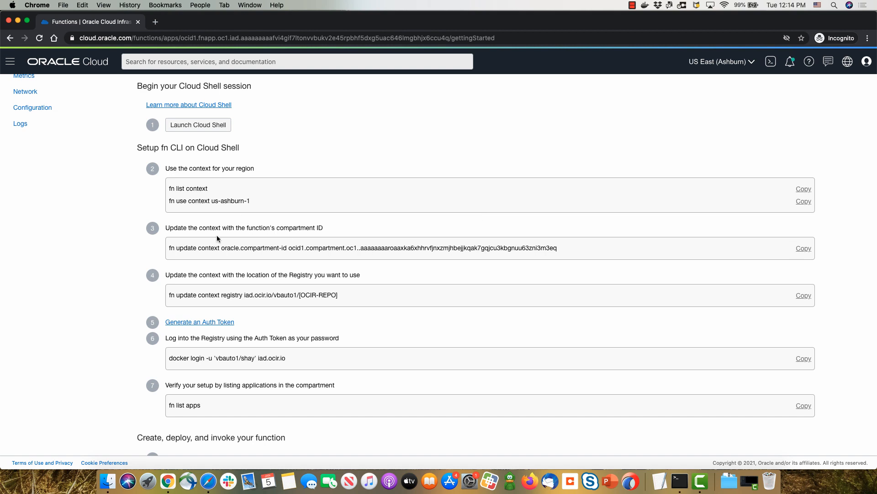
scroll(254, 345, down, 5)
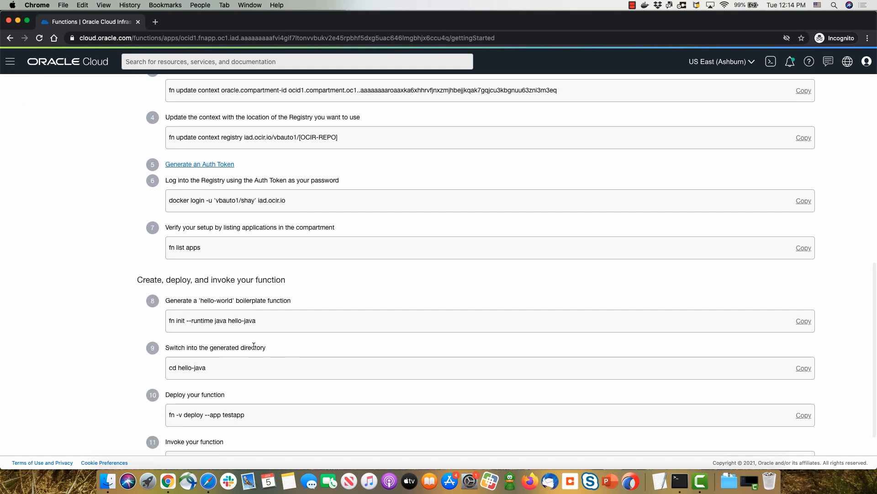
scroll(257, 342, down, 1)
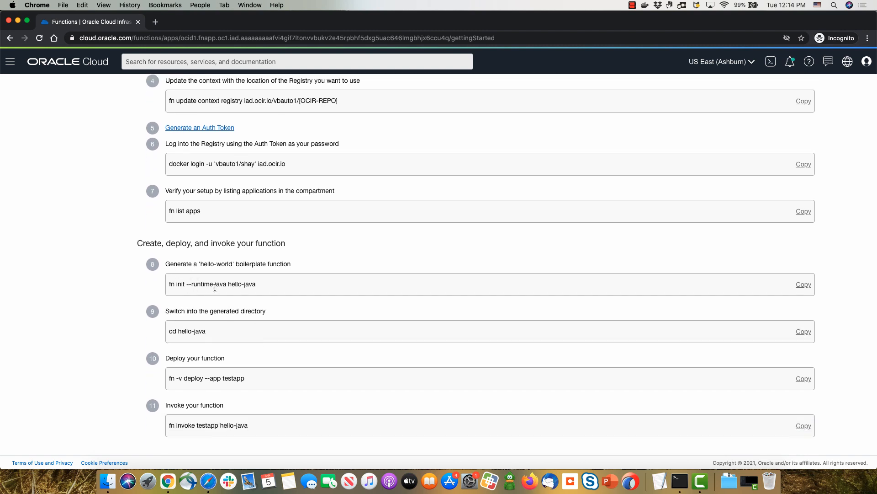
drag(169, 284, 212, 285)
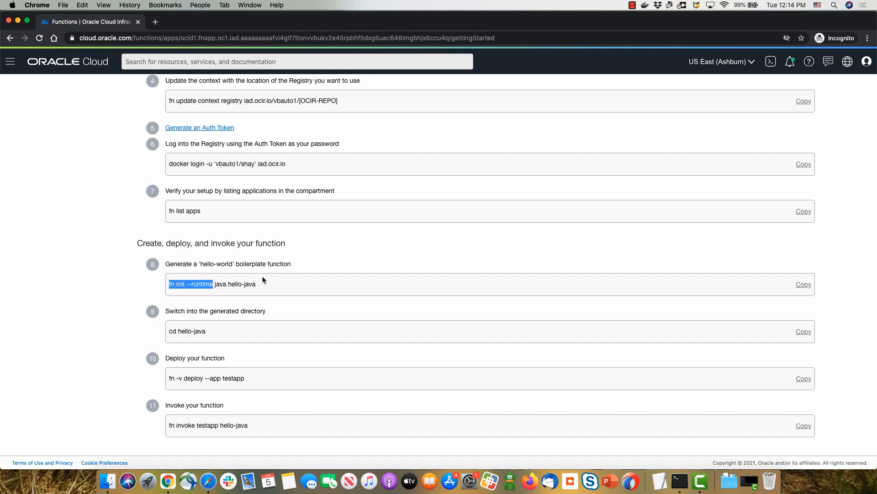
Generate a Go boilerplate function in Terminal by running "fn init --runtime go GoFunction"
key(super+Tab)
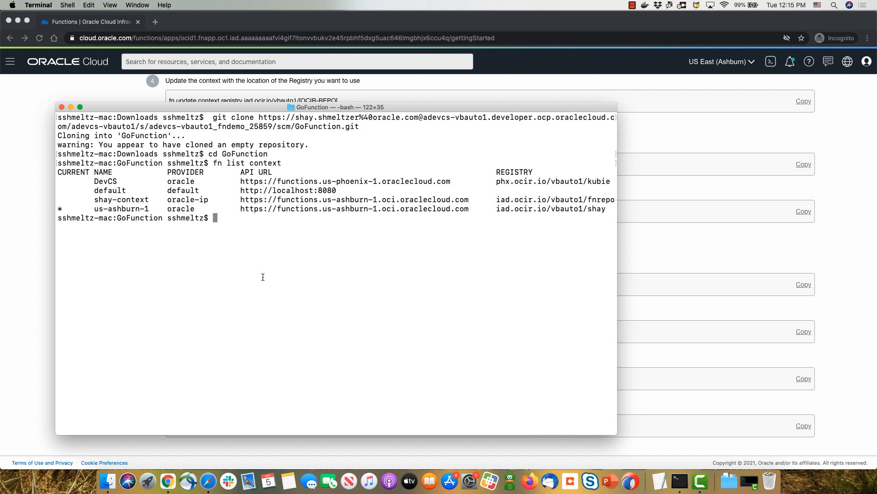
key(super+v)
text(go Go)
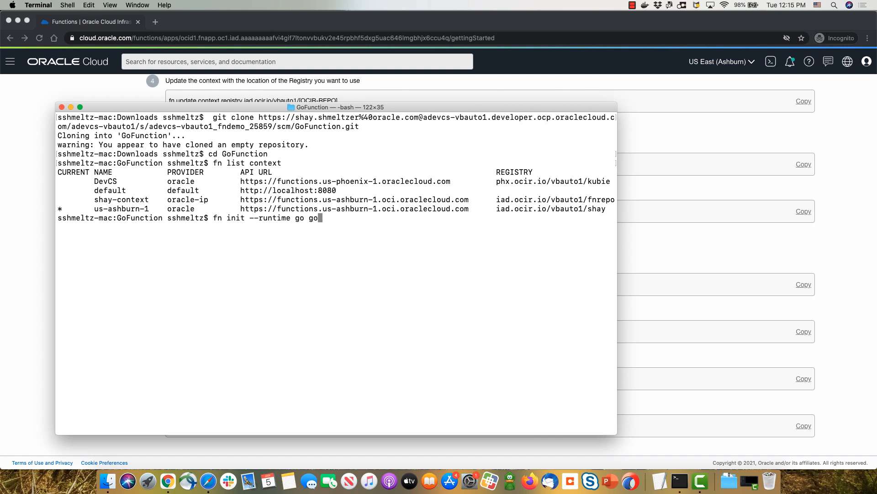
key(BackSpace)
key(BackSpace)
text(GoFunction)
key(Return)
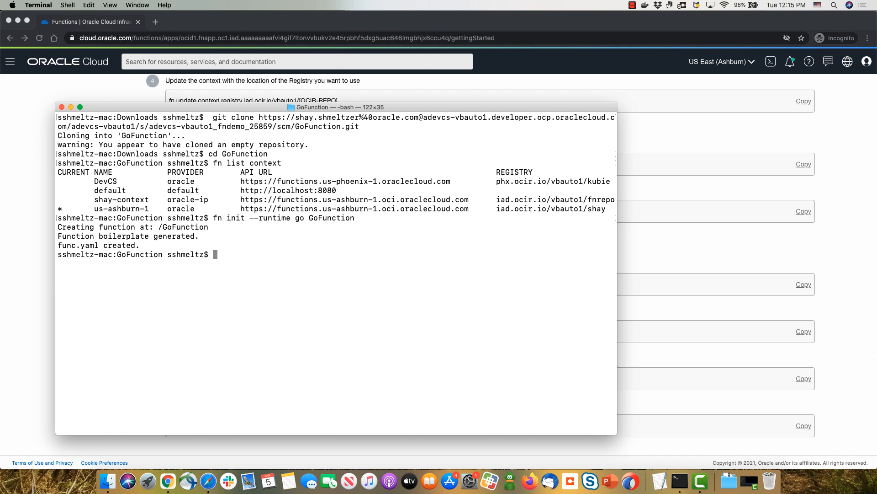
List the contents of the cloned repository and of its generated GoFunction subfolder
text(ls)
key(Return)
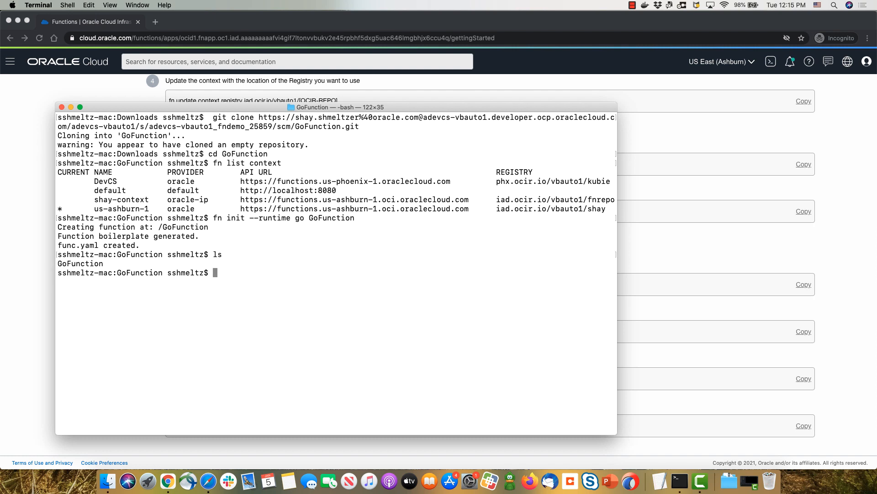
text(ls GoF)
key(Tab)
key(Return)
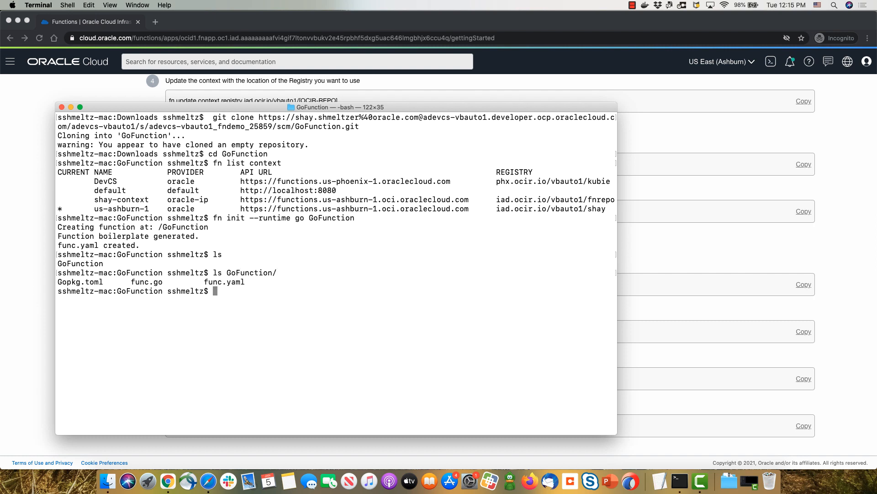
Commit all generated function files with the message "initial function" and push them to the remote repository
text(git add . -A)
key(Return)
text(git co)
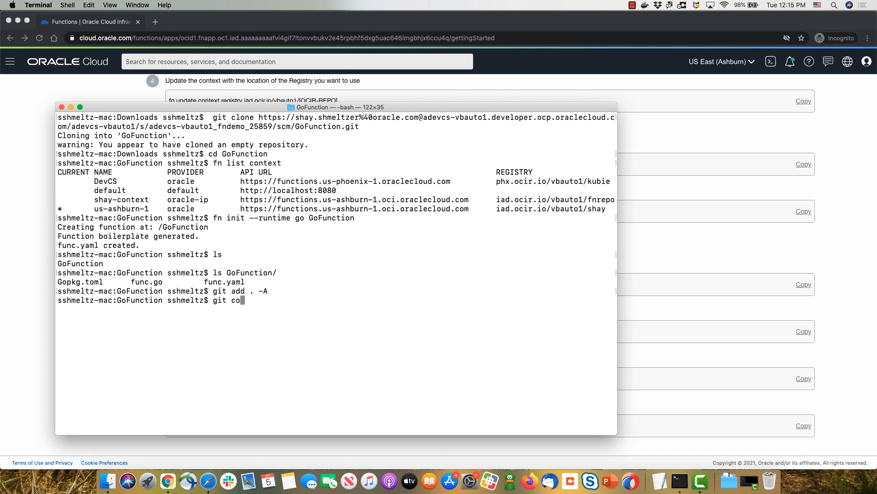
text(mmit -m "initial function")
key(Return)
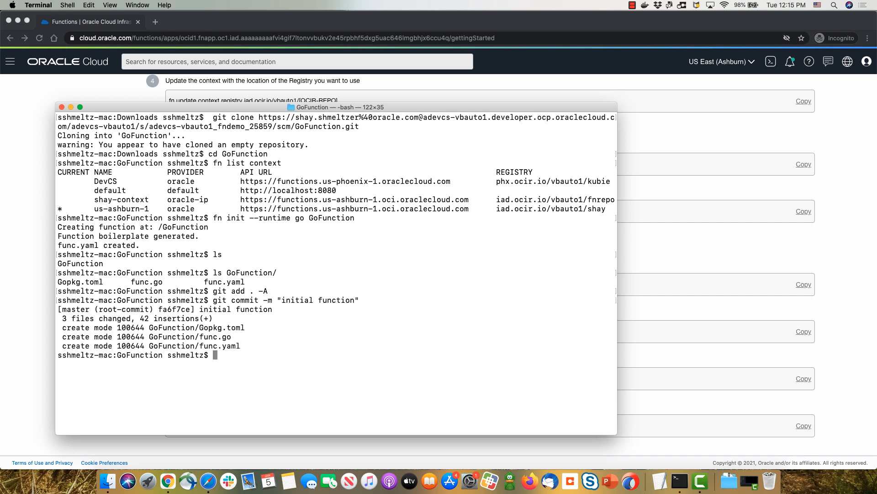
text(git push)
key(Return)
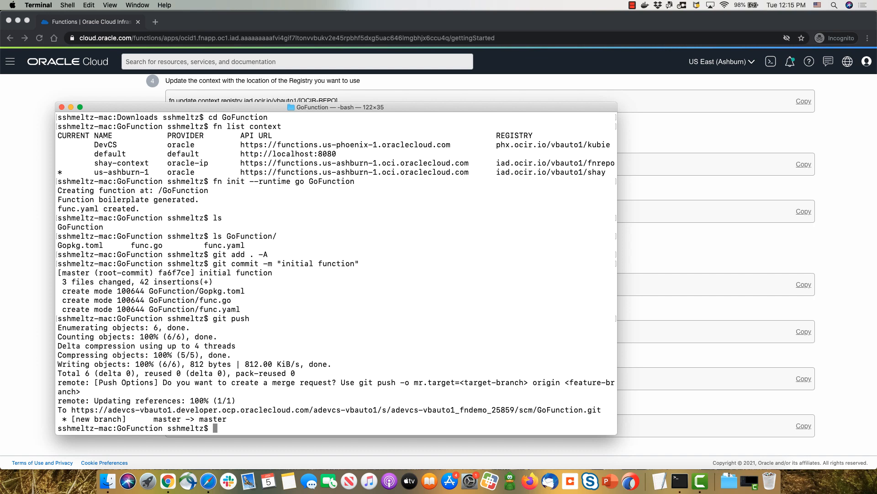
Switch to Visual Builder Studio in Chrome and inspect the pushed files in the GoFunction folder of GoFunction.git
key(super+Tab)
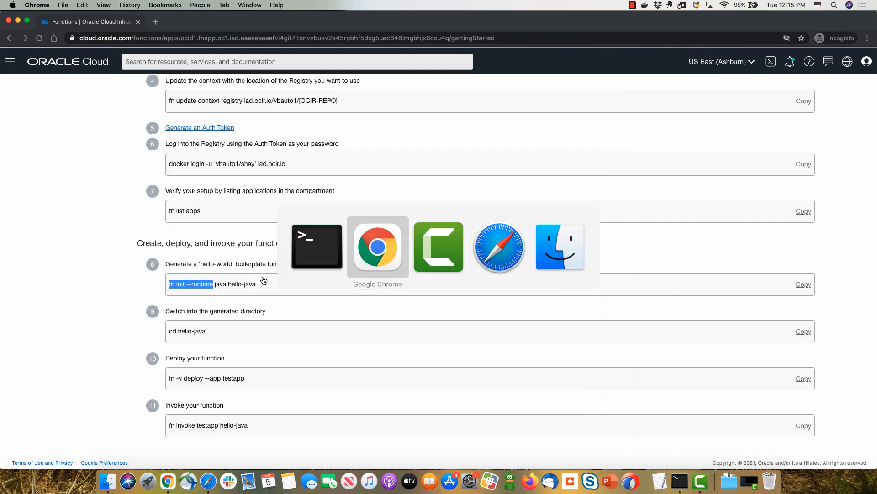
key(super+grave)
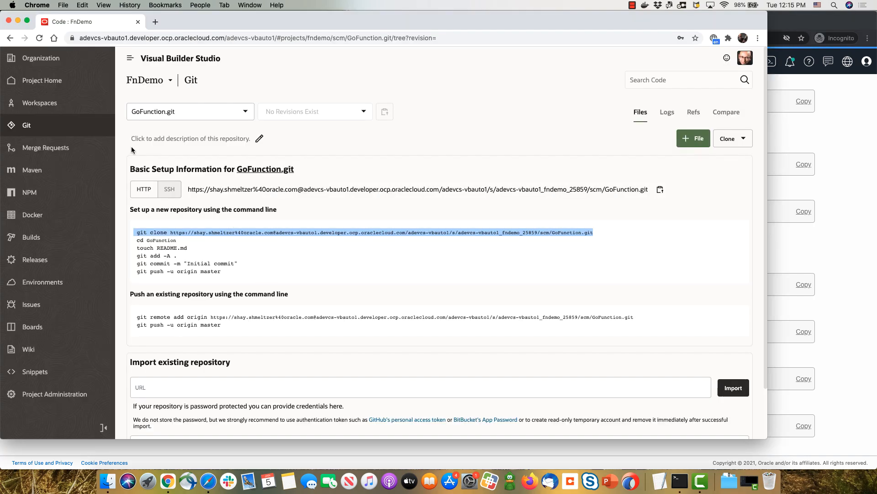
click(66, 127)
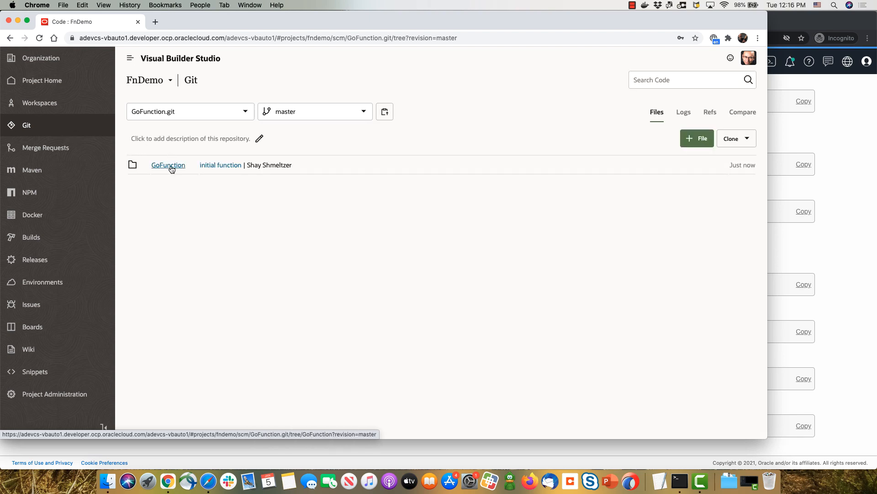
click(170, 166)
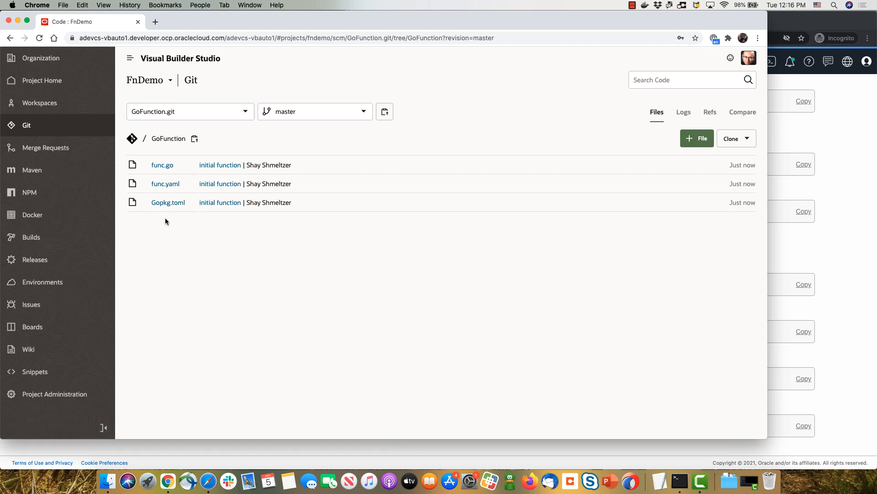
Create a build job named goDeploy, copied from the existing fnDeploy job and using the DockerBasic template
click(53, 238)
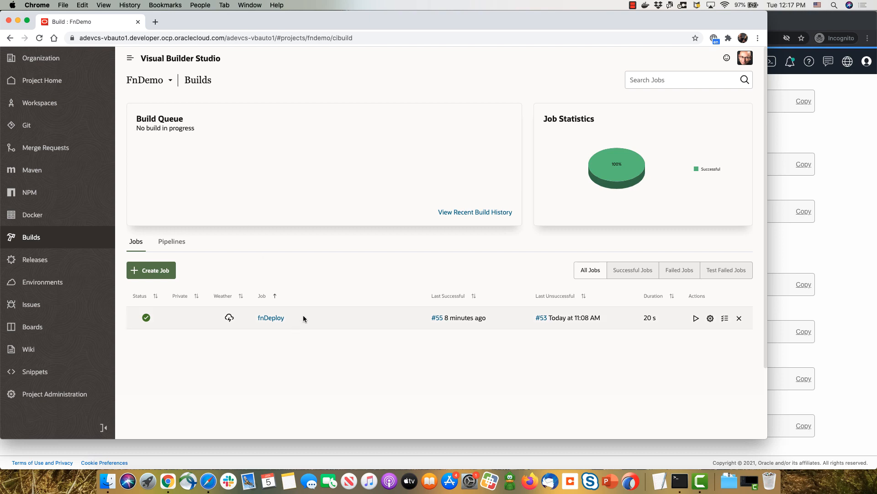
click(158, 274)
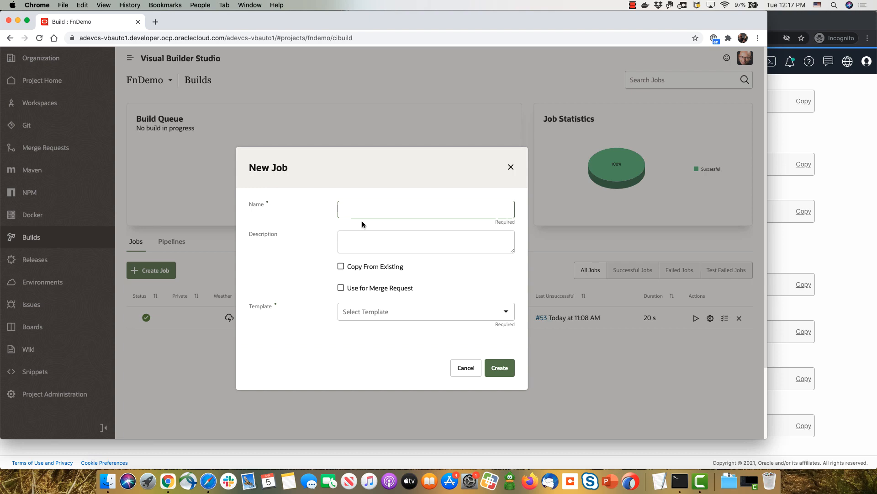
text(goDeploy)
click(396, 267)
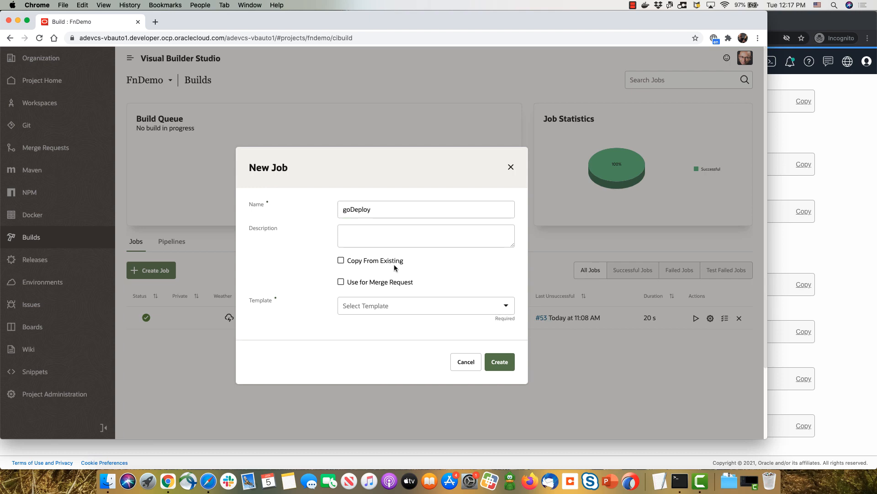
click(392, 280)
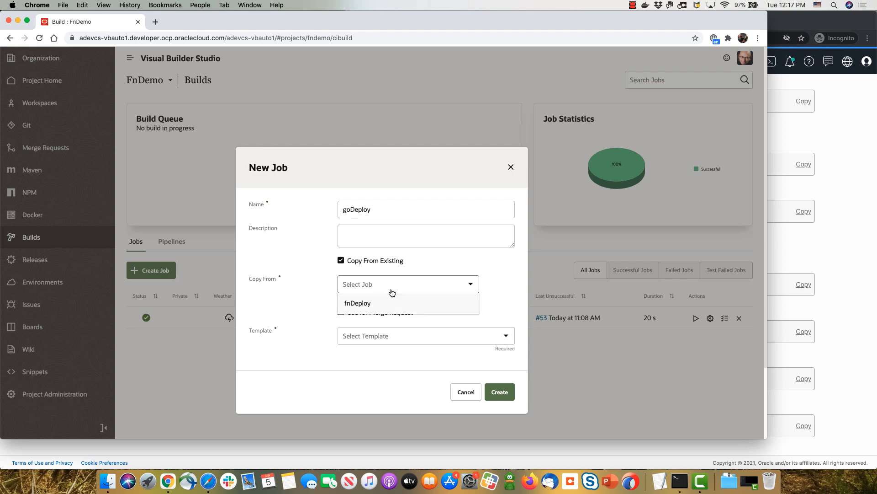
click(392, 305)
click(389, 331)
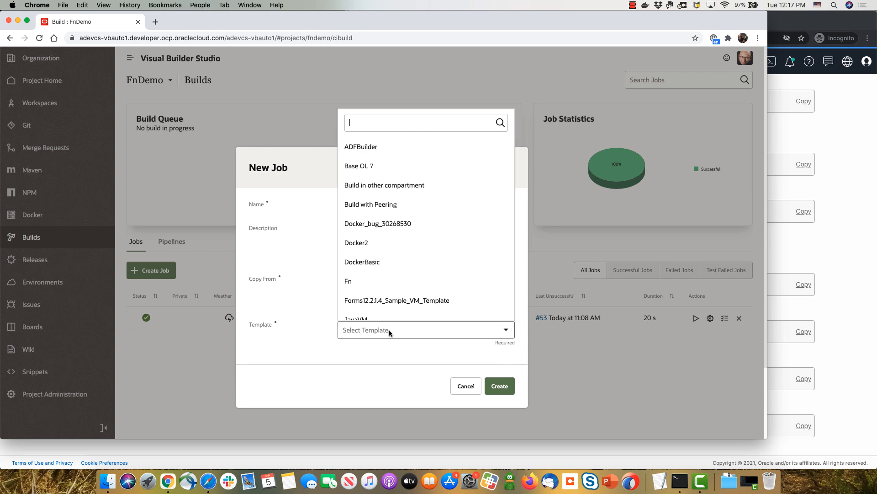
click(372, 261)
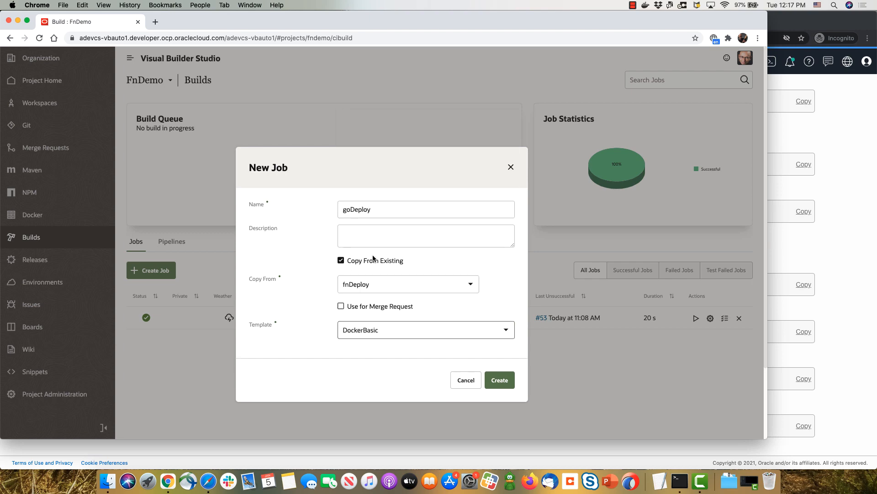
click(502, 380)
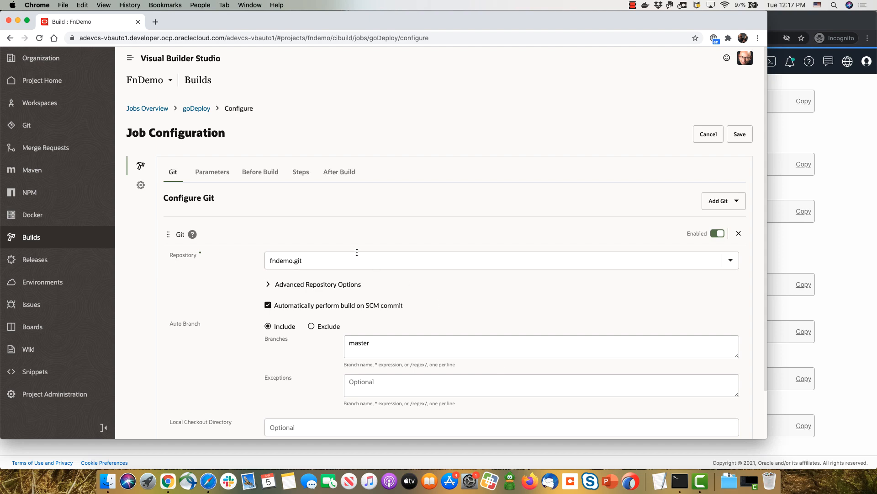
Set the job's Git repository to GoFunction.git and the Fn Build step's working directory to GOFunction
click(356, 259)
click(322, 298)
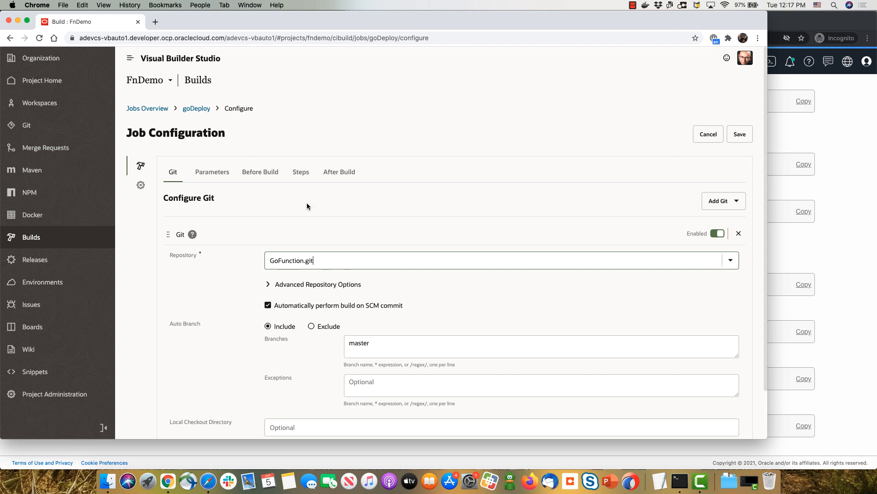
click(302, 176)
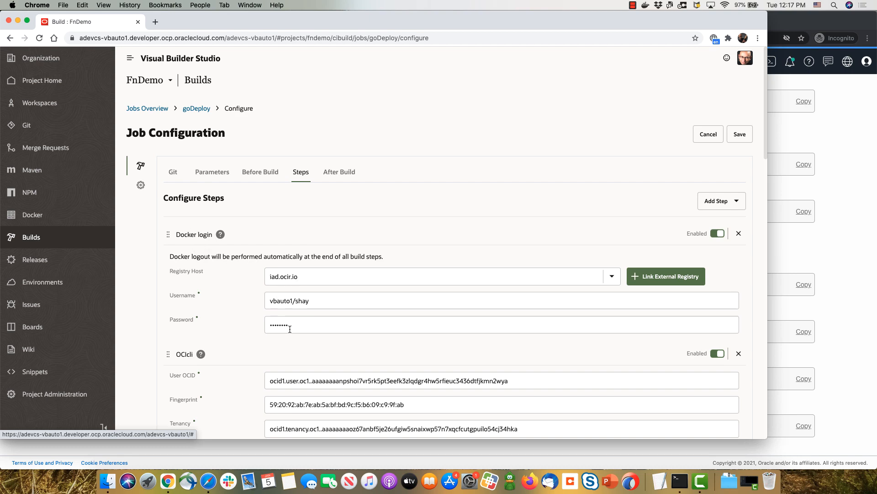
scroll(289, 329, down, 3)
scroll(290, 330, down, 1)
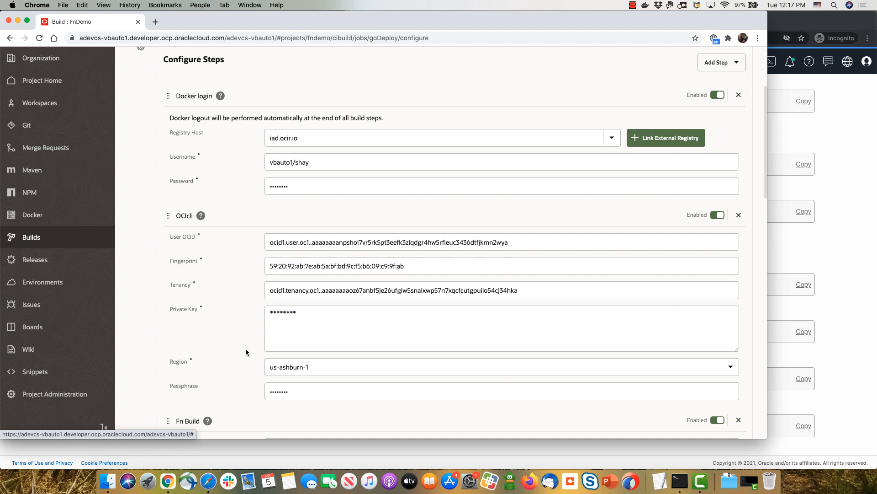
scroll(246, 351, down, 4)
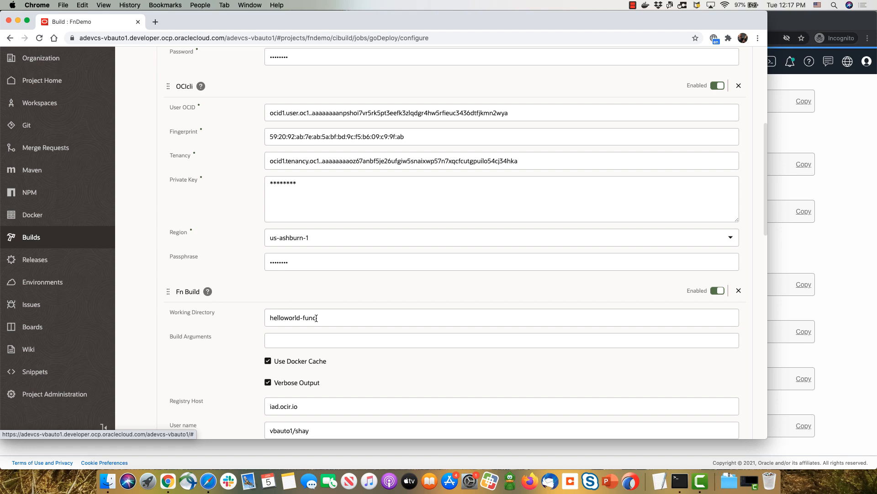
click(340, 317)
drag(340, 318, 266, 312)
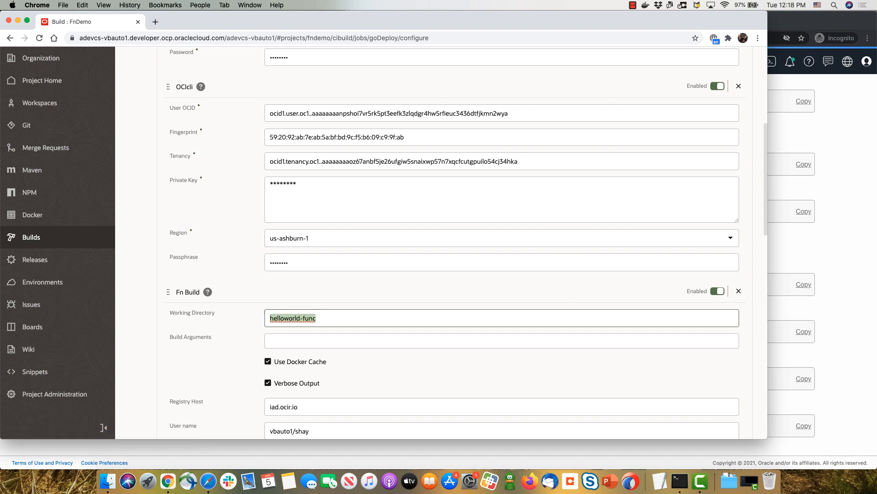
text(GOFunction)
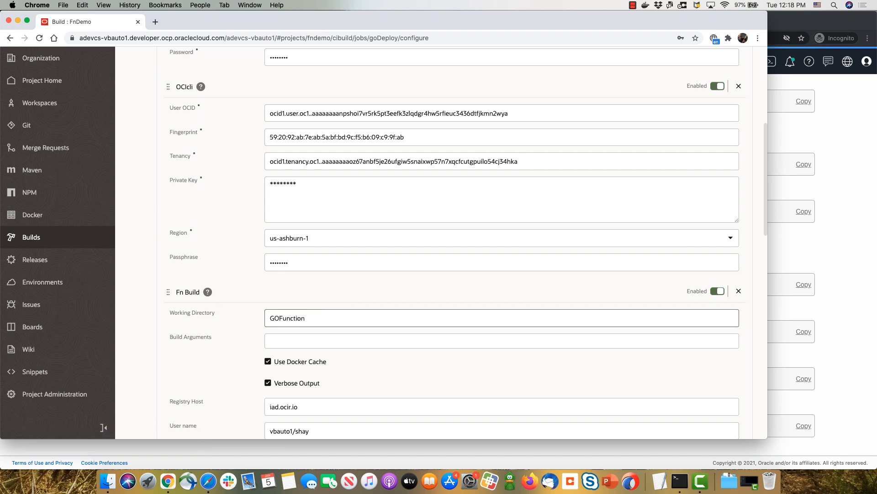
Set the Fn Push step's working directory to GOFunction
scroll(452, 243, down, 3)
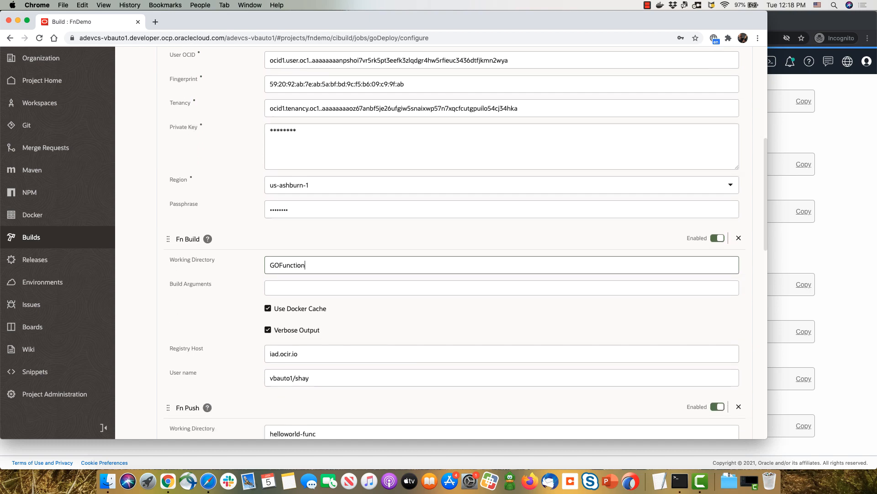
scroll(334, 326, down, 3)
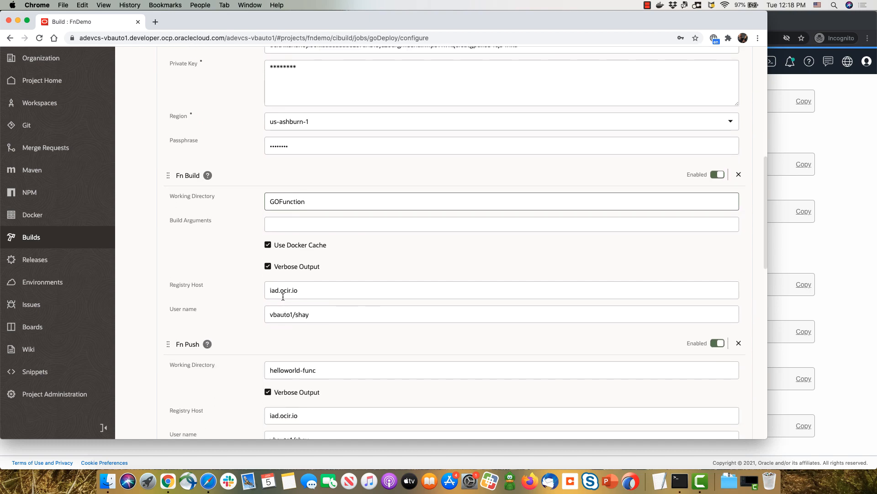
scroll(285, 306, down, 3)
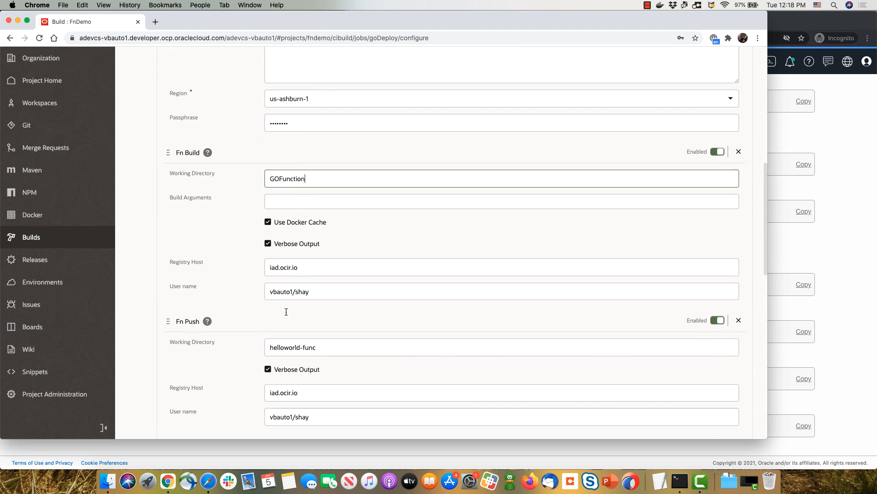
scroll(286, 312, down, 1)
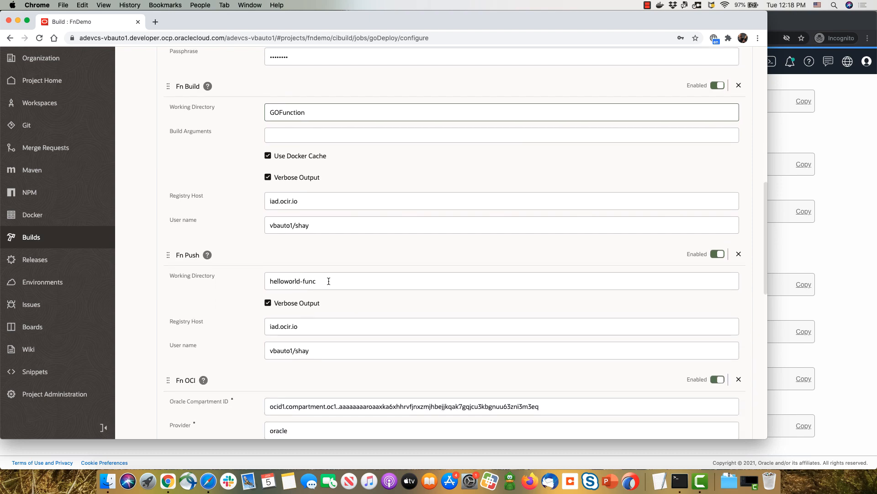
drag(327, 280, 265, 281)
text(GOFunction)
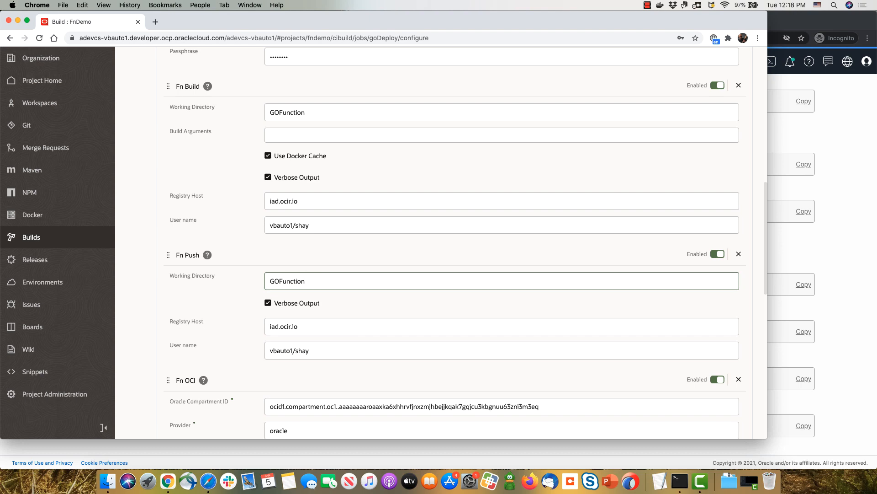
Correct the working directory's capitalization to GoFunction in both the Fn Build and Fn Push steps
click(277, 112)
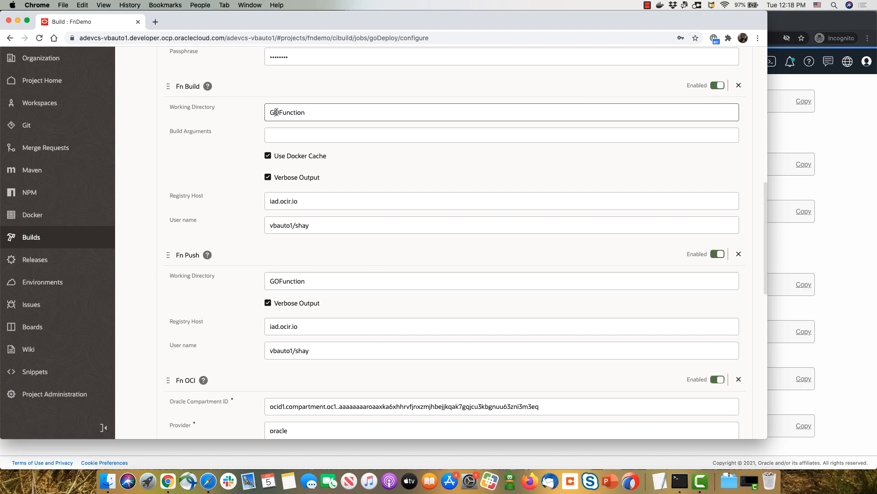
key(BackSpace)
text(o)
click(276, 280)
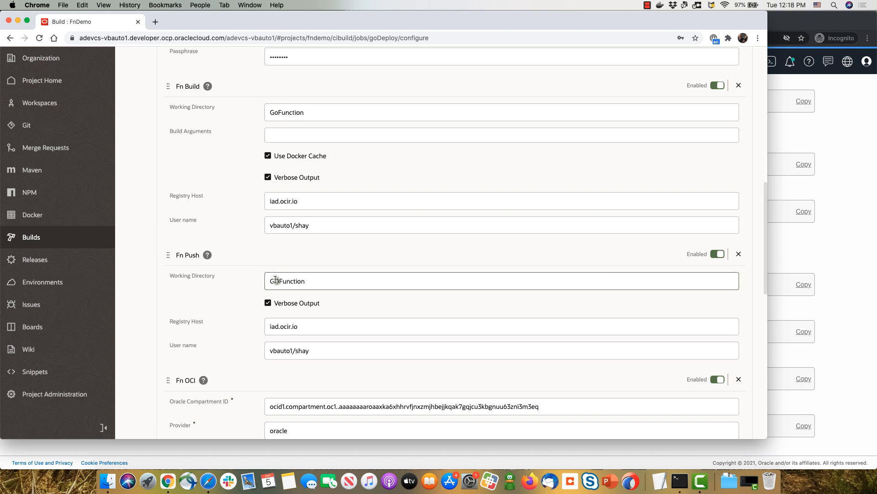
key(Delete)
text(o)
Set the Fn Deploy step's working directory to GoFunction, matching the Fn Push step
drag(310, 280, 260, 276)
scroll(265, 278, down, 5)
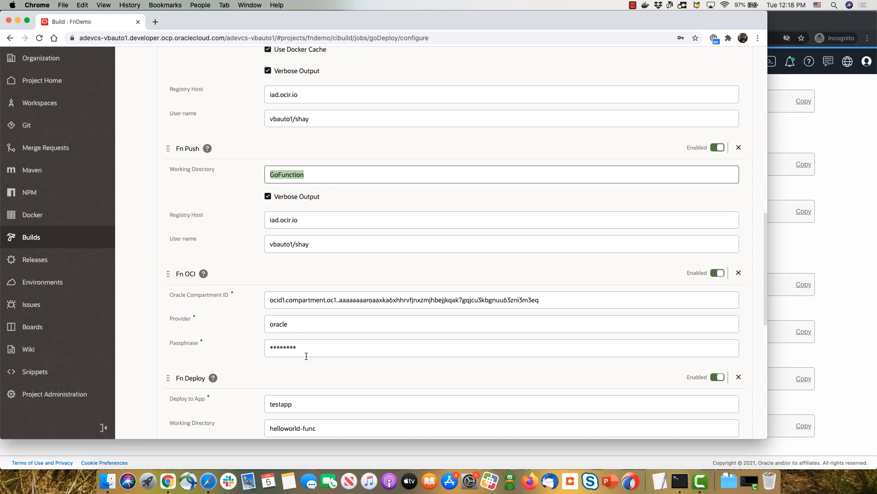
scroll(303, 354, down, 8)
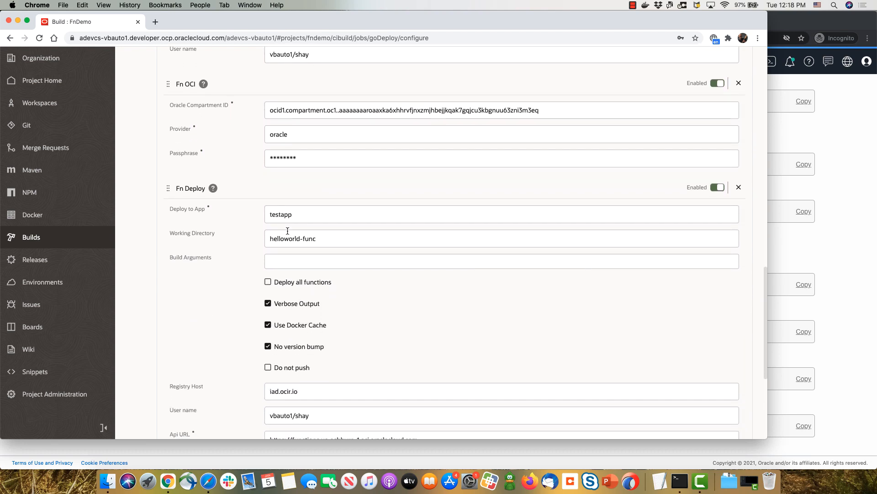
drag(316, 238, 253, 234)
text(GoFunction)
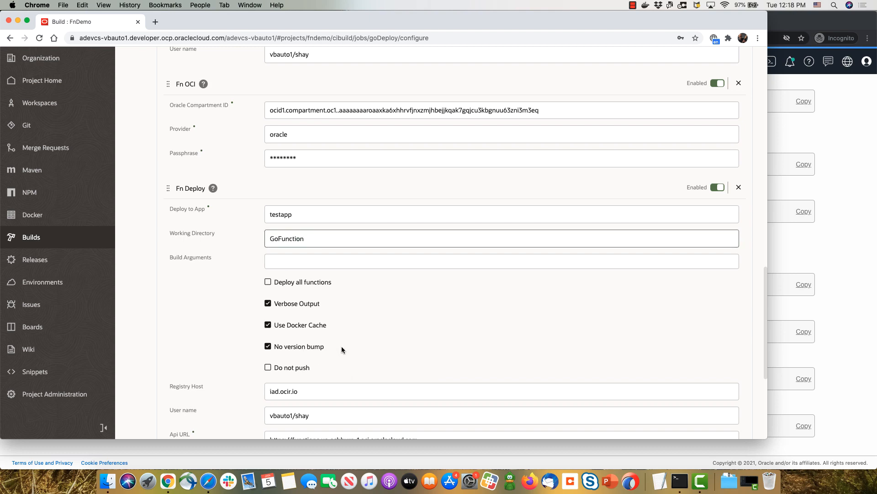
Remove the disabled Unix Shell step from the goDeploy job and save the job configuration
scroll(341, 347, down, 3)
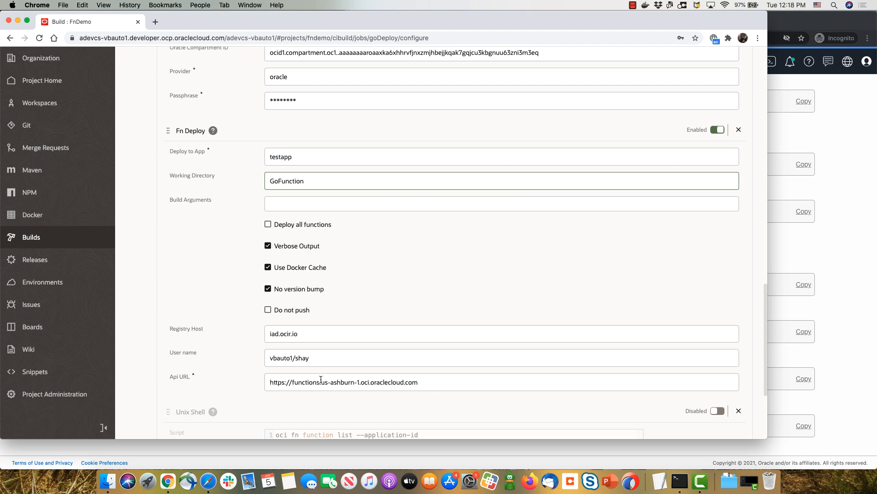
scroll(320, 379, down, 5)
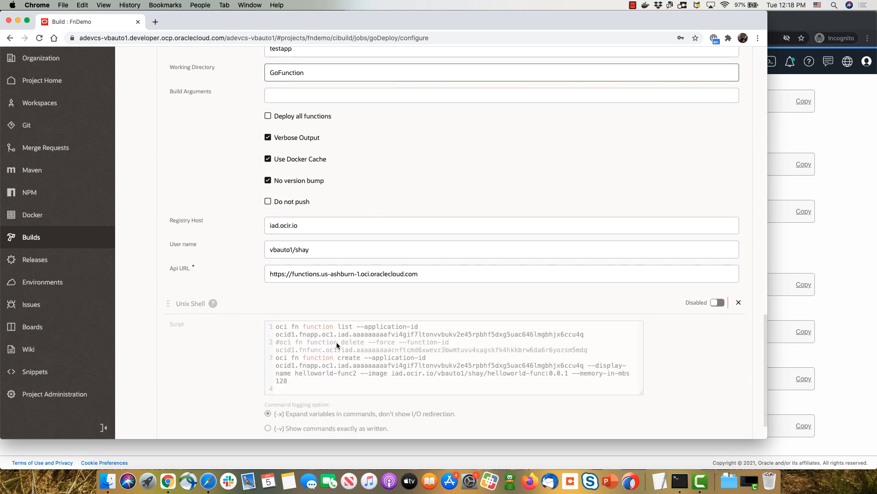
click(739, 303)
scroll(670, 284, up, 10)
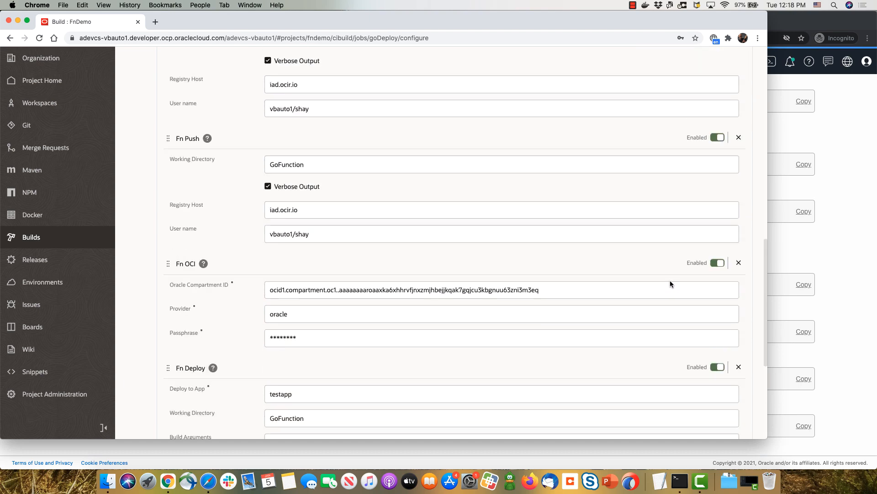
scroll(670, 280, up, 10)
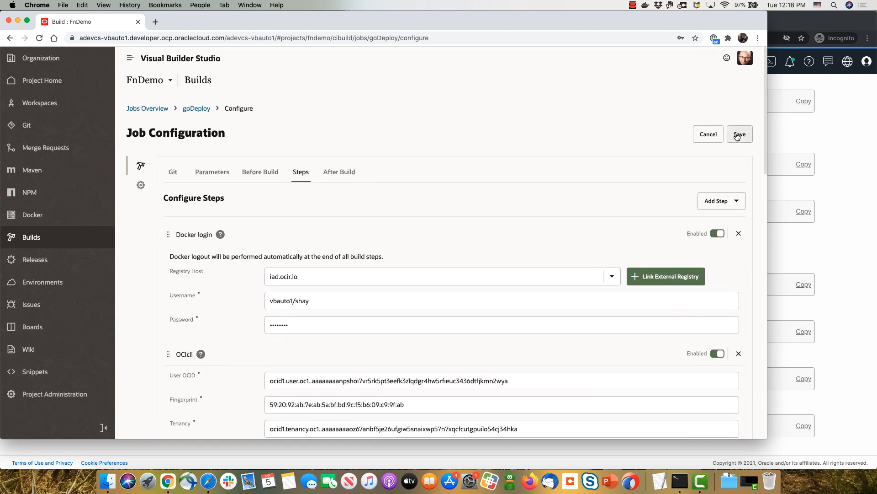
click(736, 135)
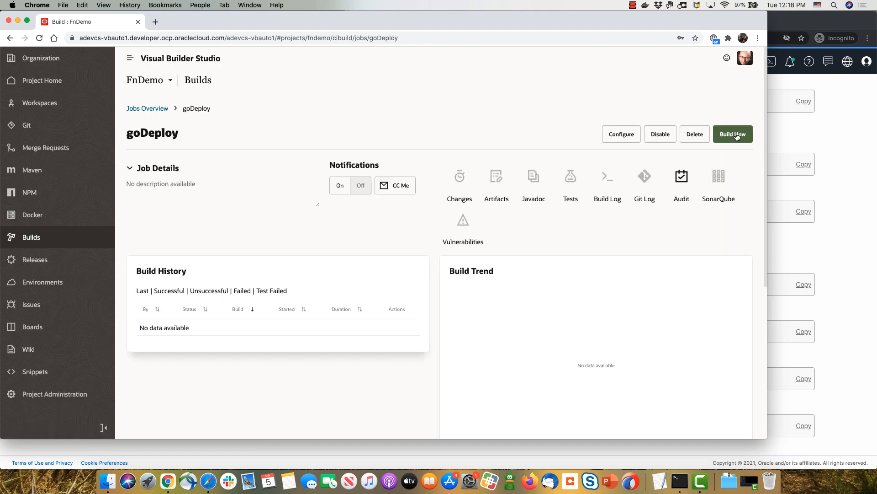
Run a build of the goDeploy job and review its build log down to the final deployment lines
click(731, 136)
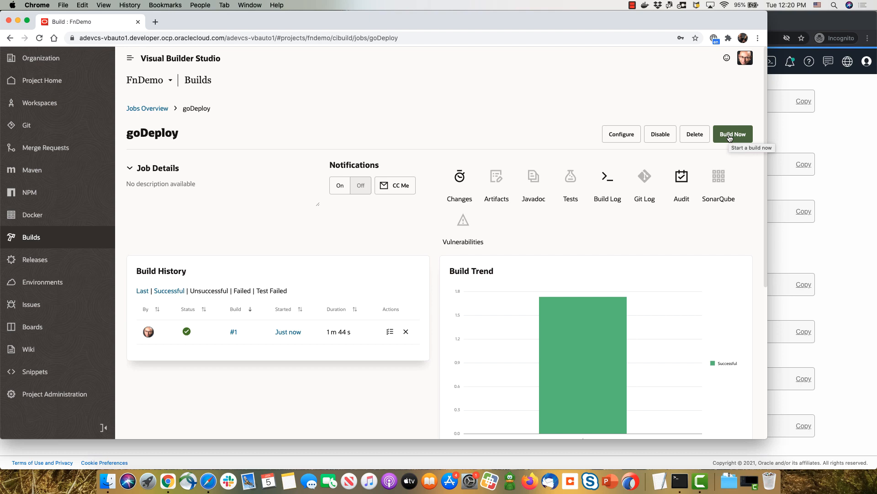
click(393, 337)
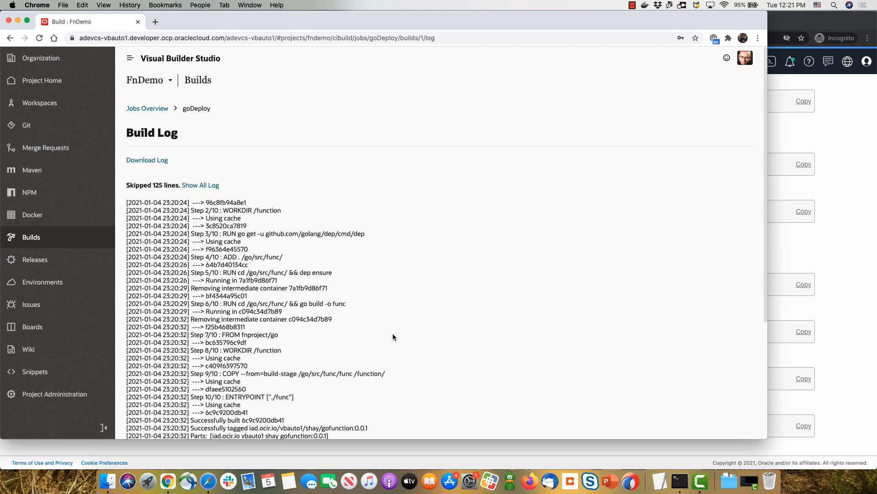
scroll(393, 337, down, 5)
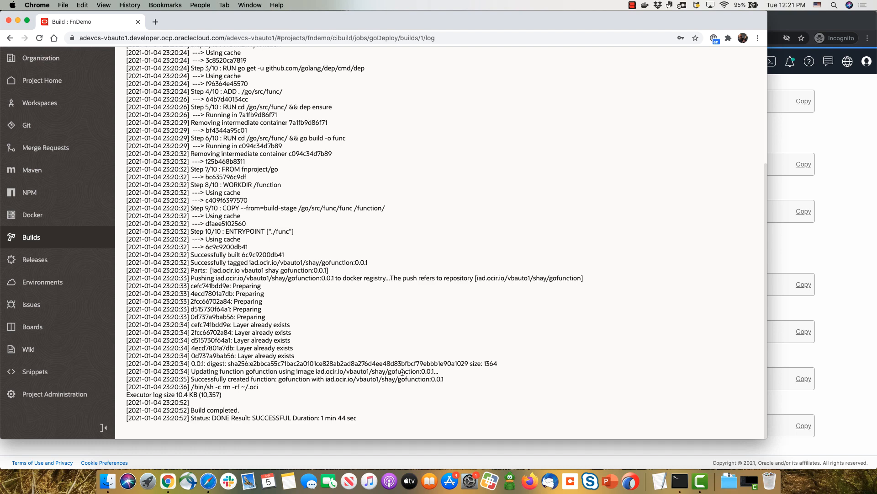
double_click(260, 371)
Switch to the Oracle Cloud console window and open the details of gofunction in testapp's function list
key(super+grave)
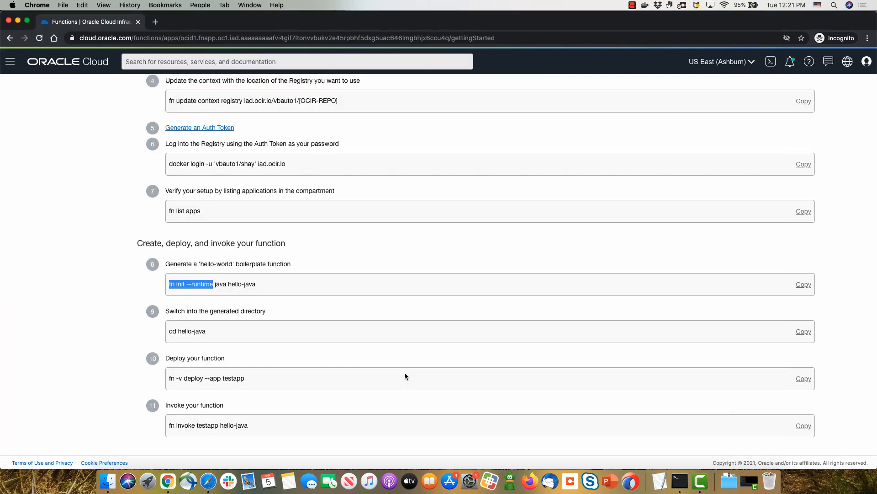
scroll(276, 276, up, 10)
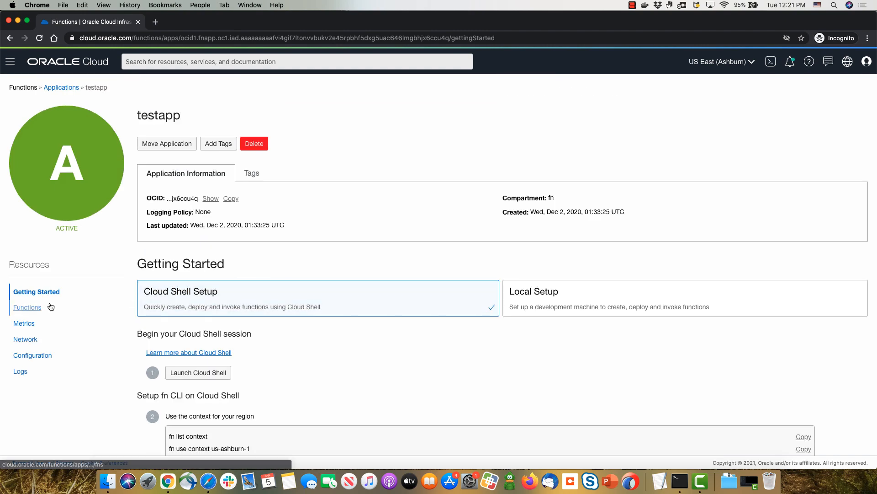
click(30, 308)
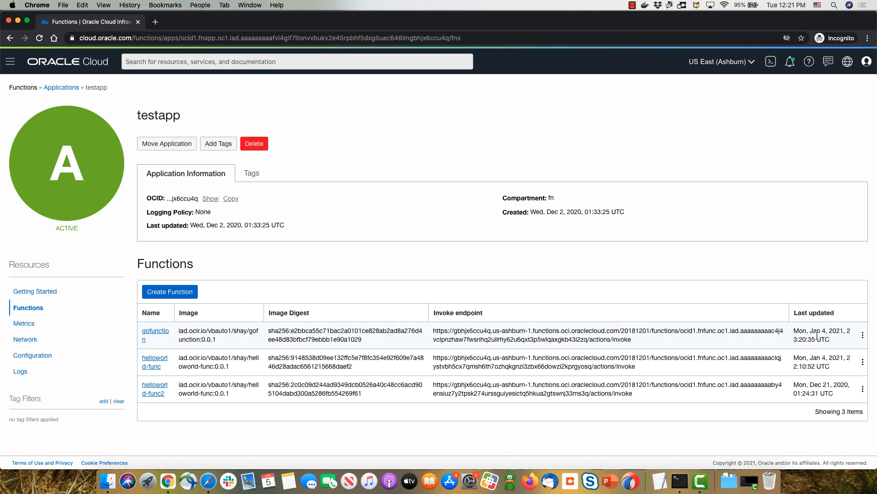
click(165, 332)
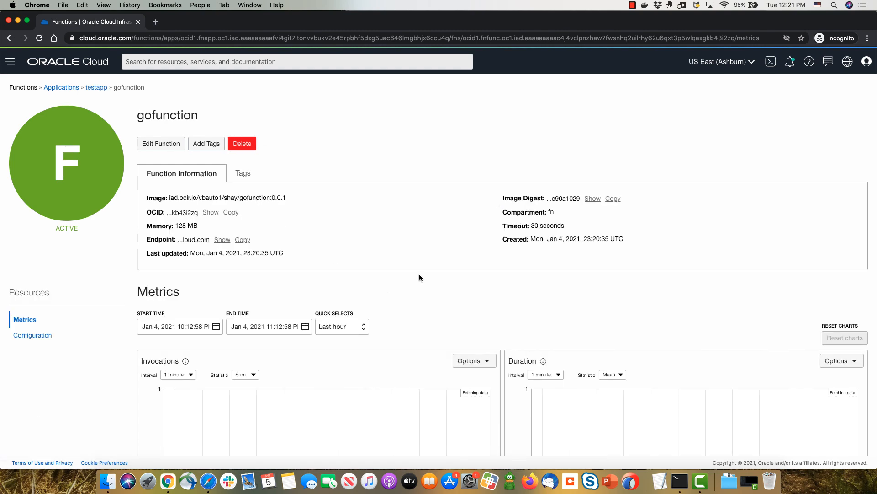
Switch to Terminal and try to invoke the deployed function with fn invoke testapp GoFunction
key(super+Tab)
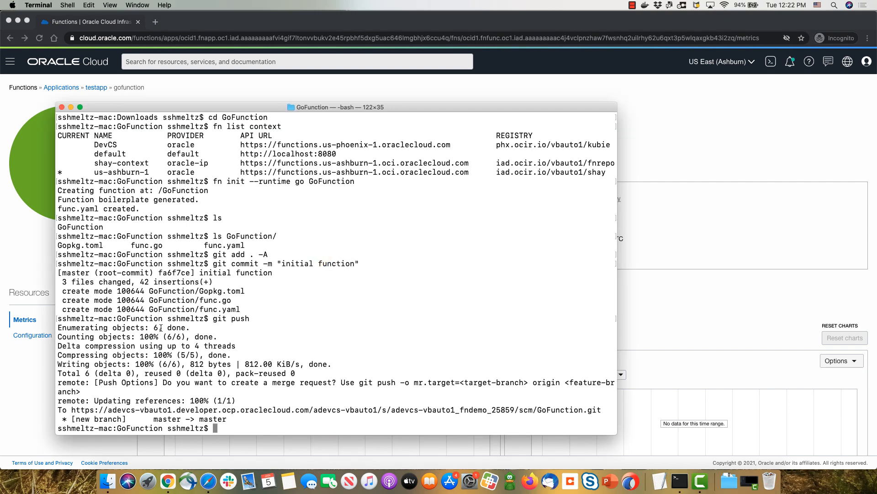
text(fn in)
text(voke )
text(testapp)
text( G)
text(oFunction)
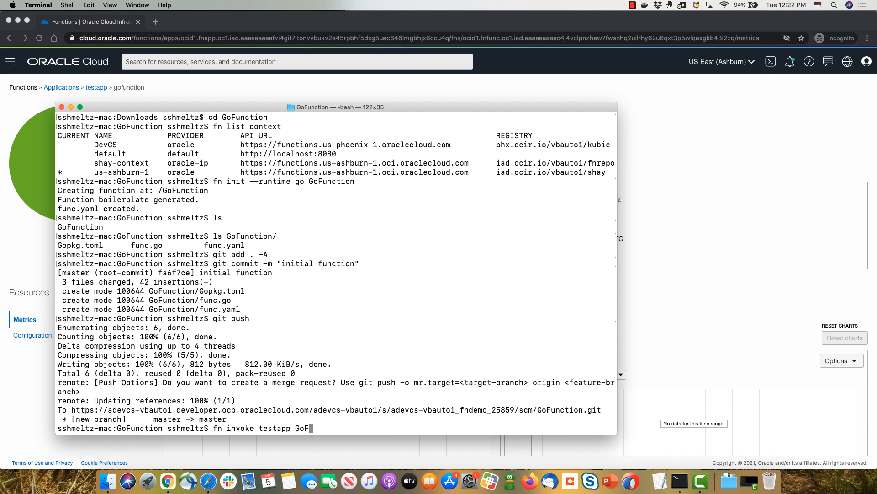
key(Return)
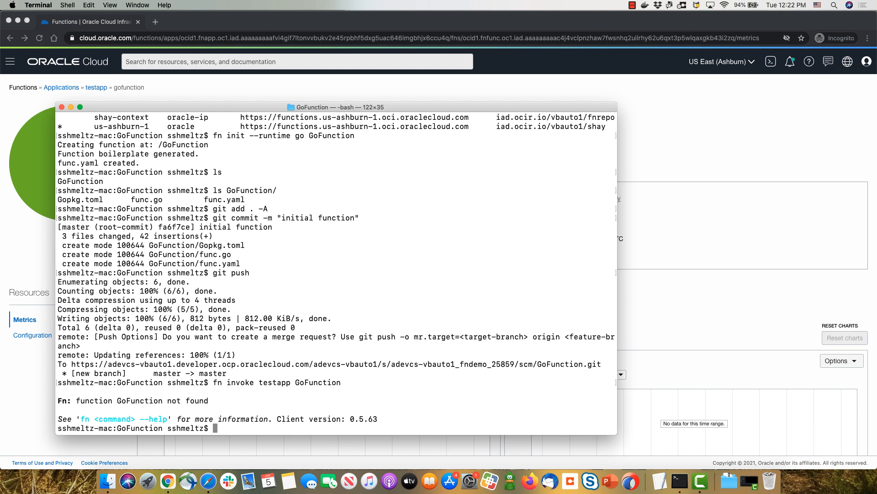
Check the function's name in the Oracle Cloud console, then run fn invoke testapp gofunction in Terminal
key(super+Tab)
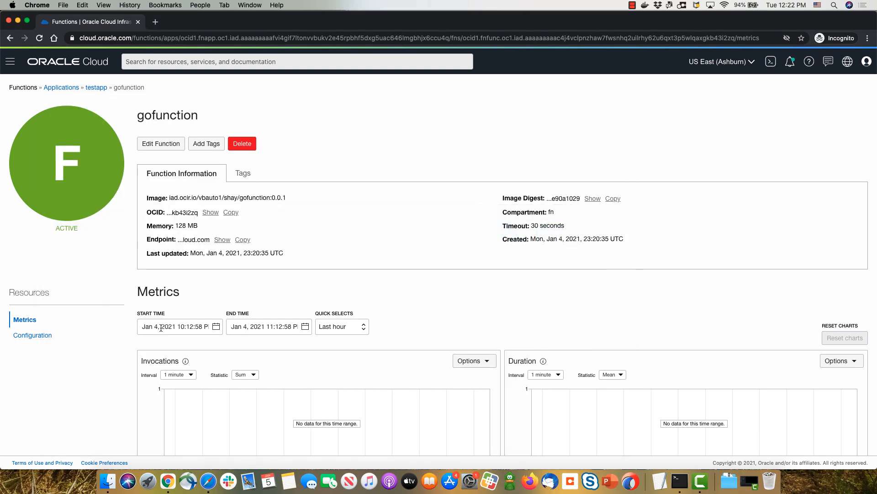
key(super+Tab)
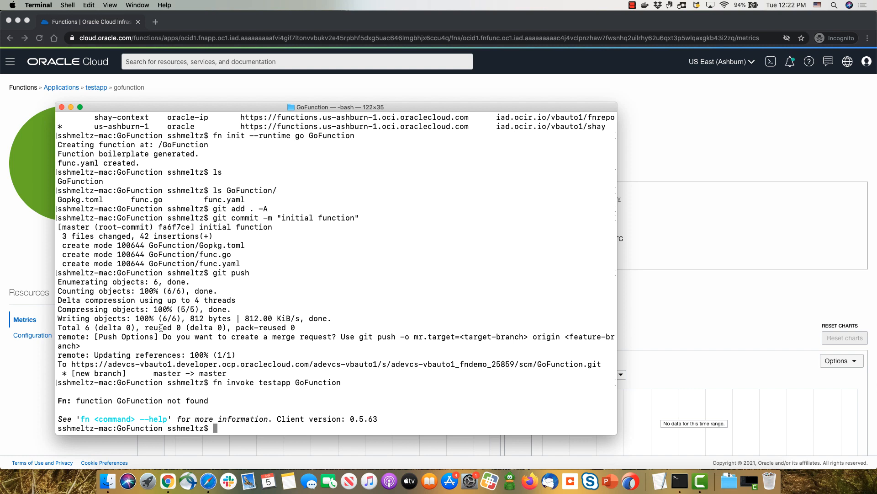
key(Up)
key(BackSpace)
key(BackSpace)
key(BackSpace)
key(BackSpace)
key(BackSpace)
key(BackSpace)
key(BackSpace)
key(BackSpace)
key(BackSpace)
key(BackSpace)
text(gofu)
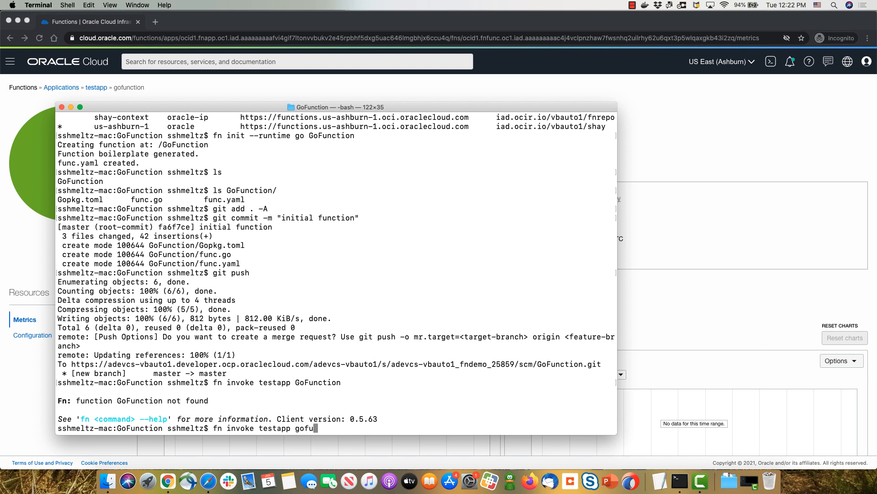
text(nction)
key(Return)
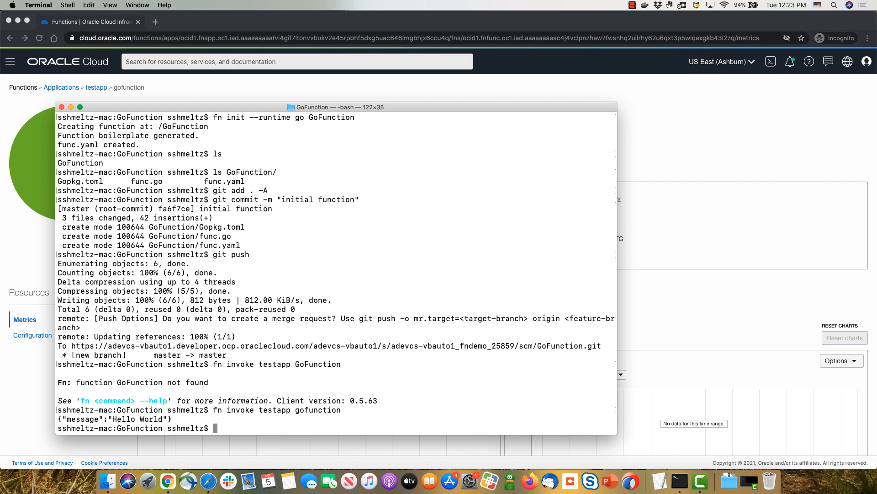
Switch to the Visual Builder Studio browser window and create a TitleChange branch based on master in GoFunction.git
key(super+Tab)
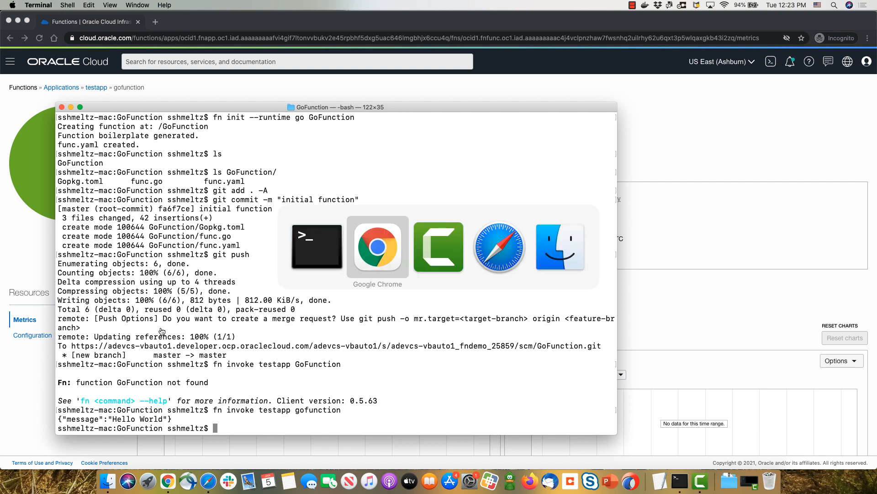
key(super+grave)
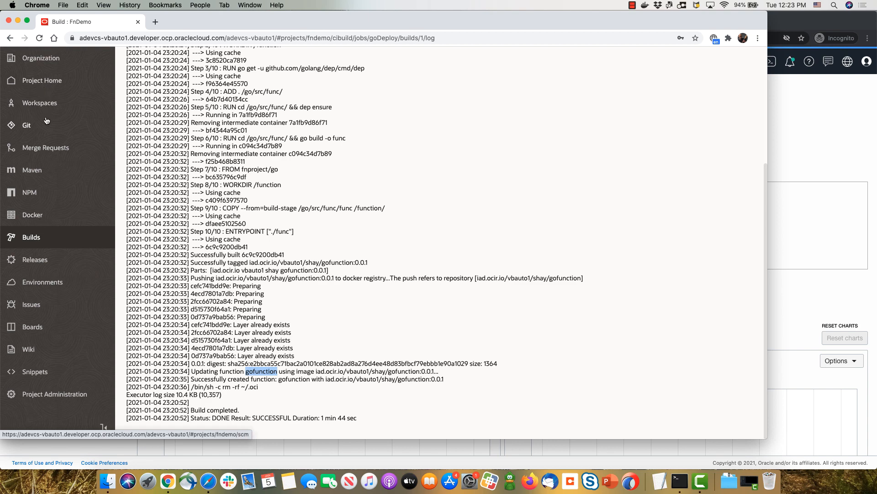
click(42, 131)
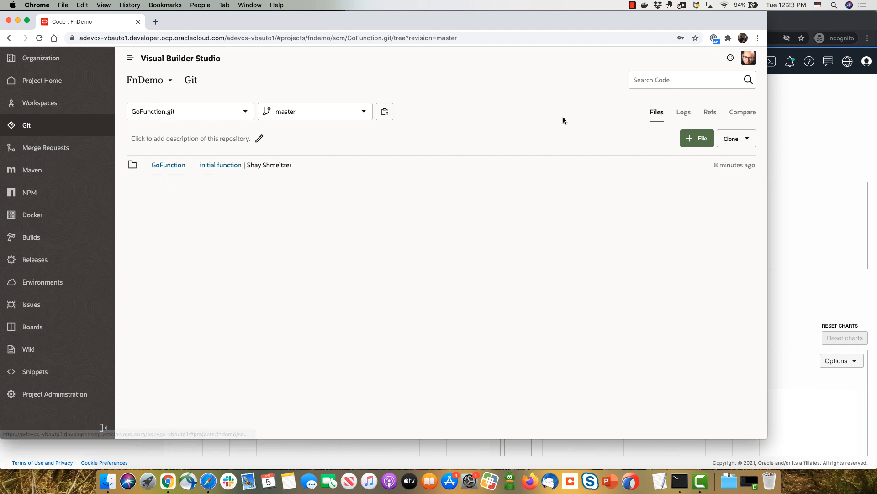
click(707, 114)
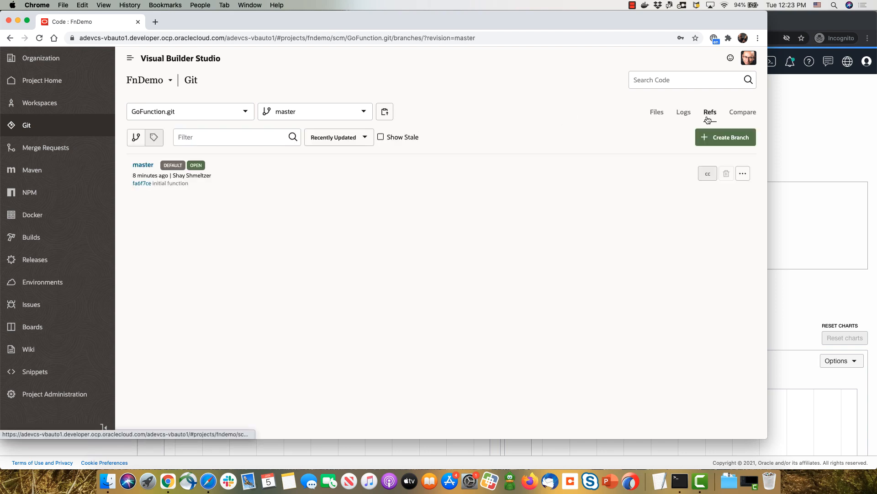
click(711, 139)
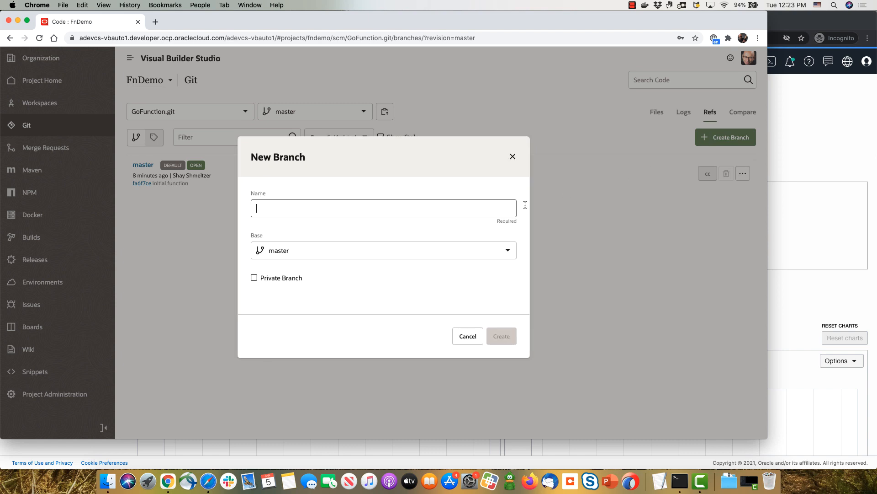
text(Title)
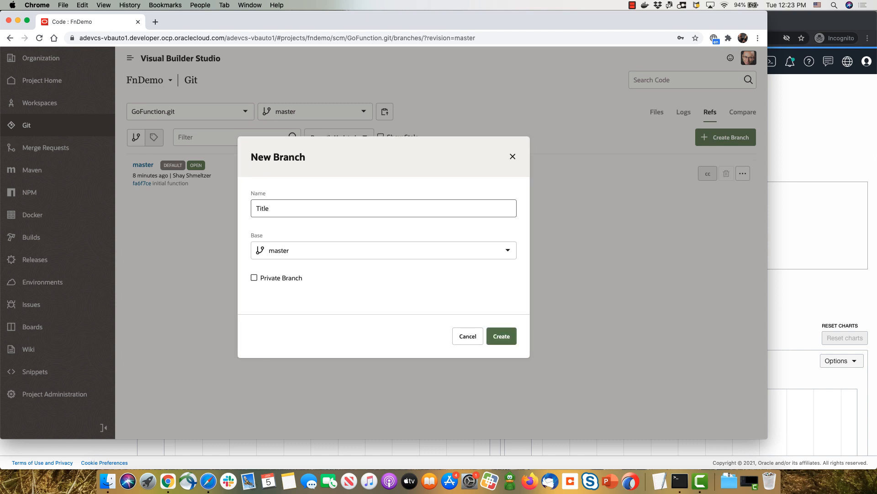
text(Change)
click(508, 337)
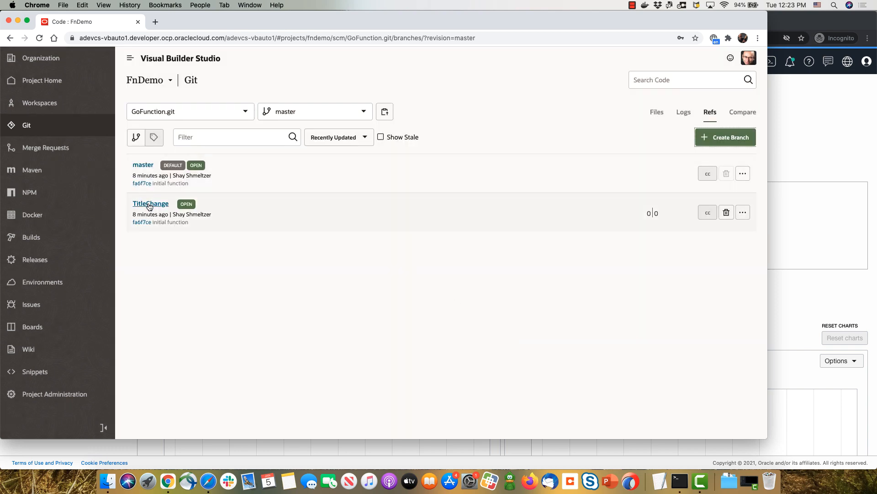
Open func.go from the GoFunction folder on the TitleChange branch
click(149, 203)
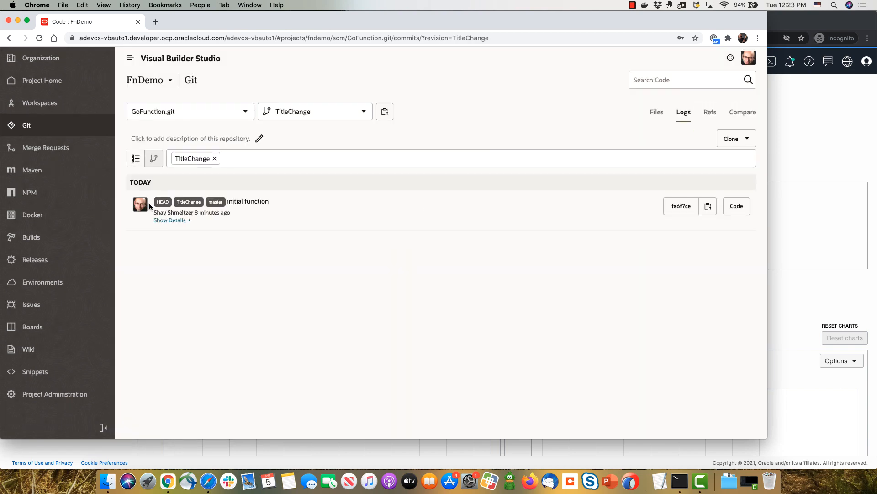
click(657, 112)
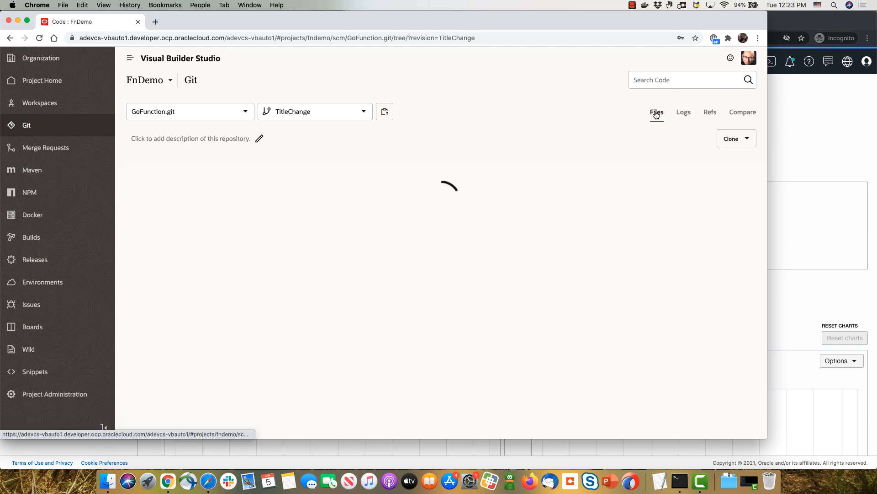
click(167, 165)
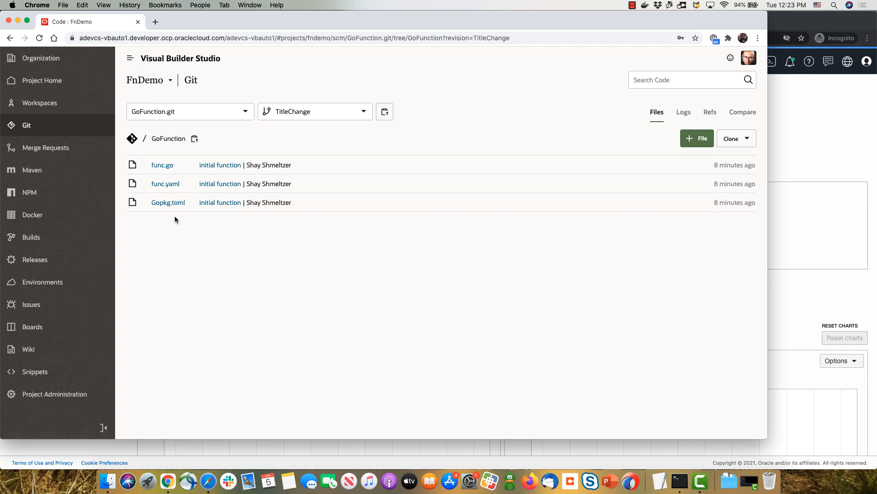
click(165, 166)
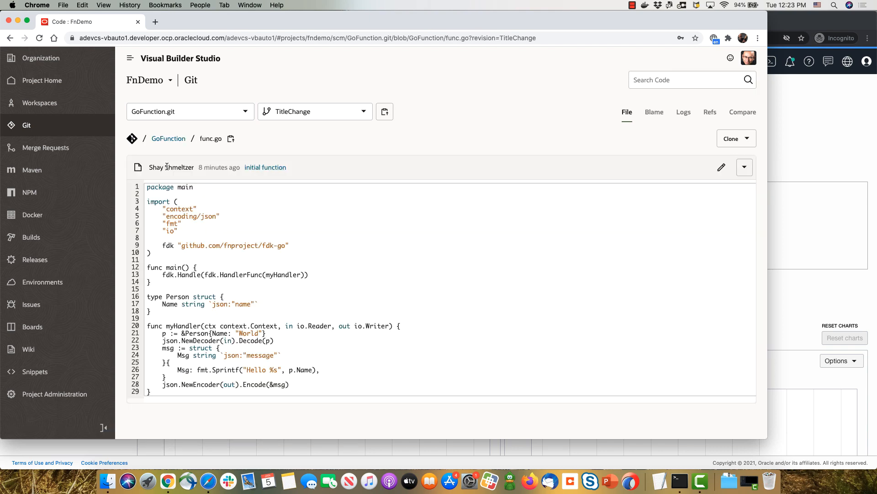
click(270, 301)
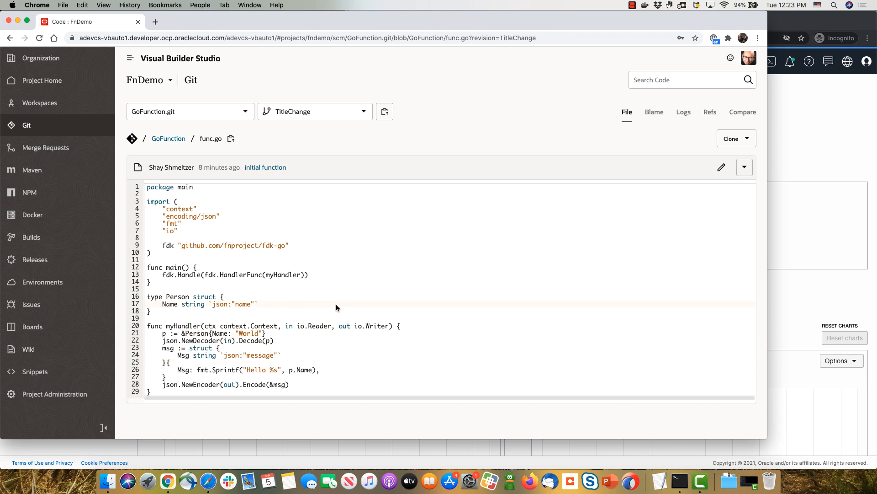
Edit func.go so the greeting in the Msg format string on line 26 reads "Hi There %s"
click(722, 170)
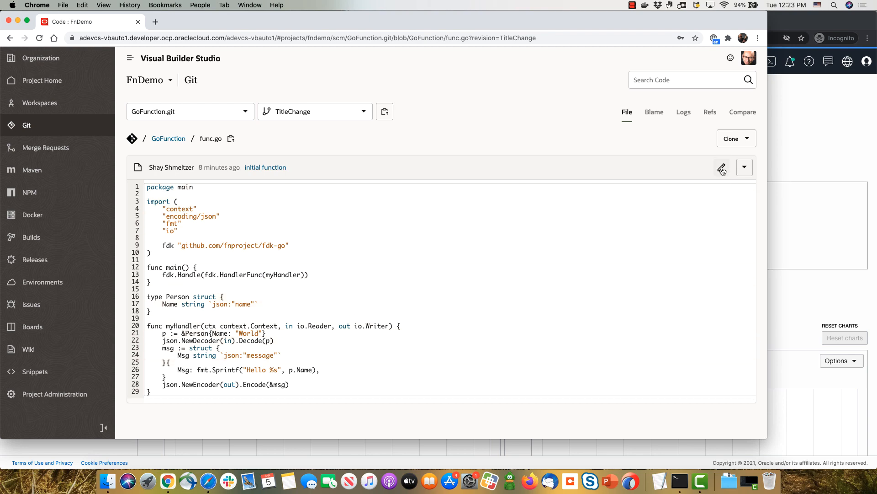
click(722, 169)
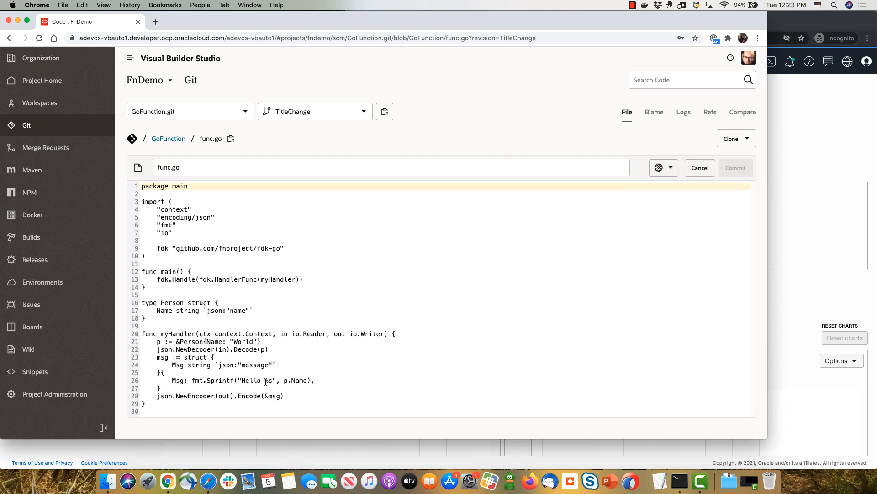
double_click(252, 381)
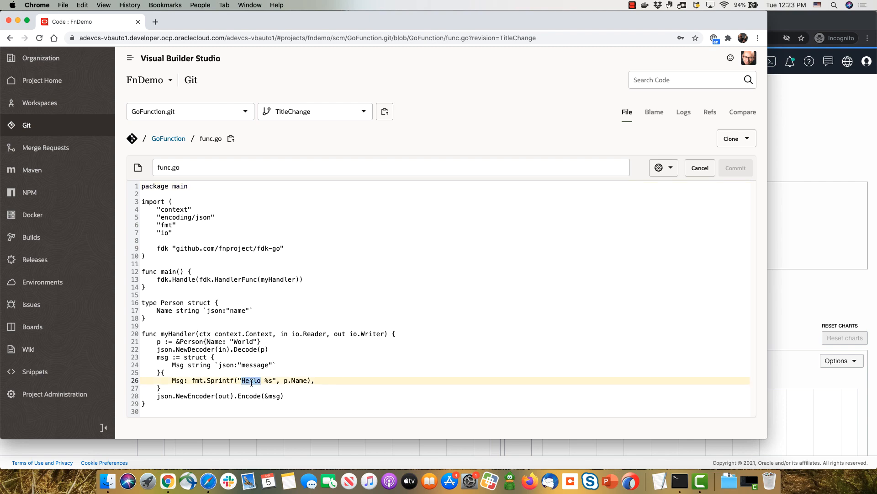
text(Hi There)
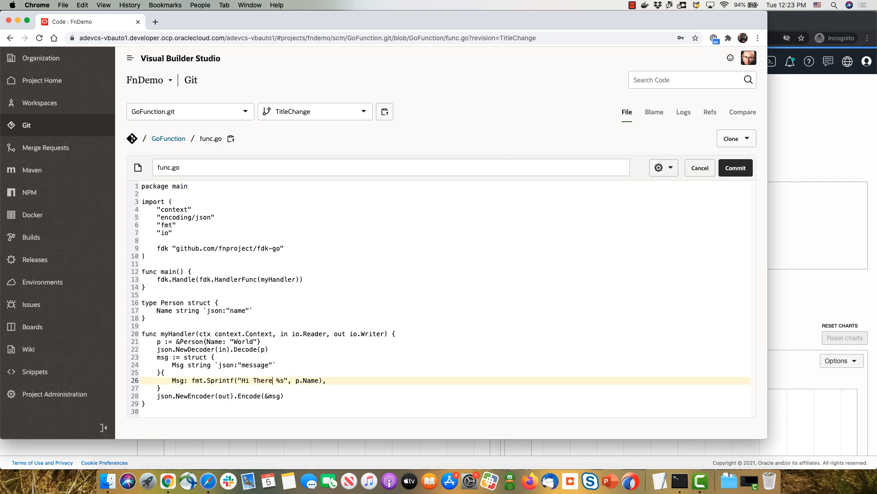
Commit the func.go edit with the summary "Changed the message"
click(748, 172)
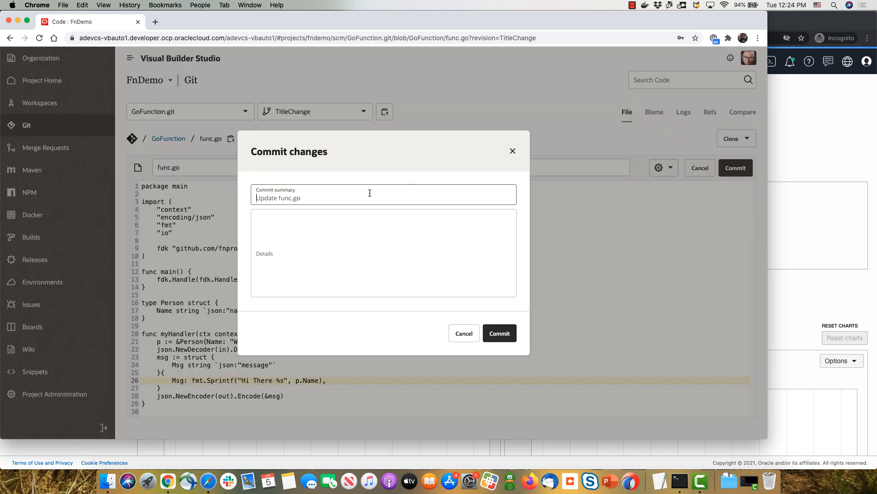
text(Changed the message)
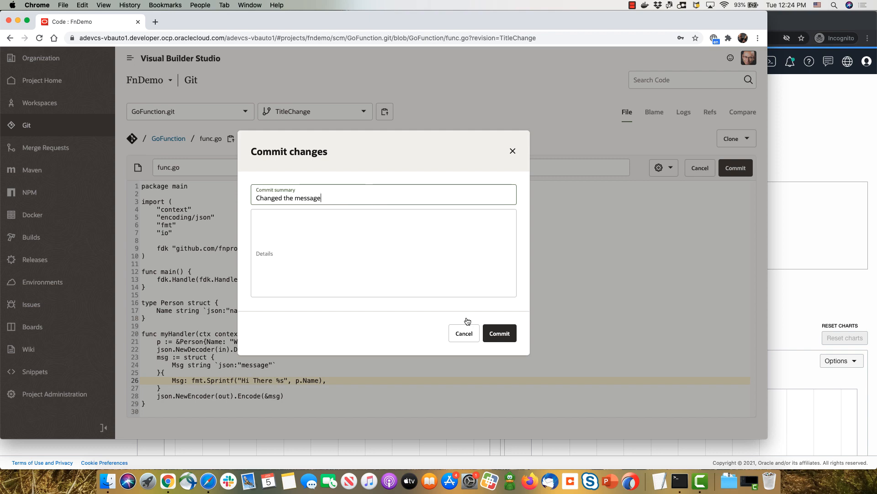
click(502, 336)
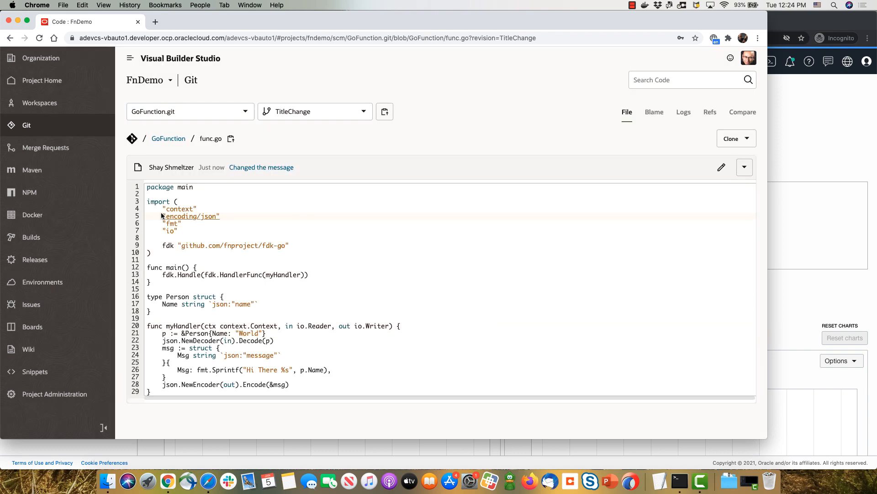
Start a new merge request for GoFunction.git with master as target branch and TitleChange as review branch
click(61, 149)
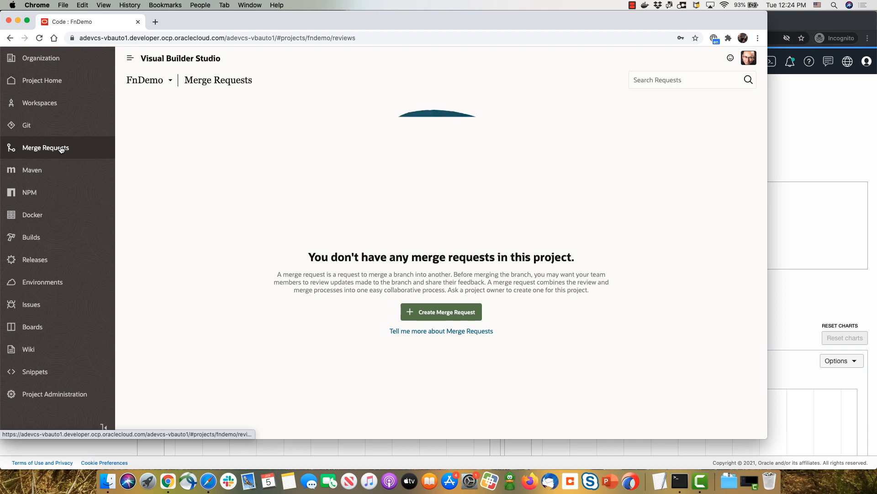
click(428, 315)
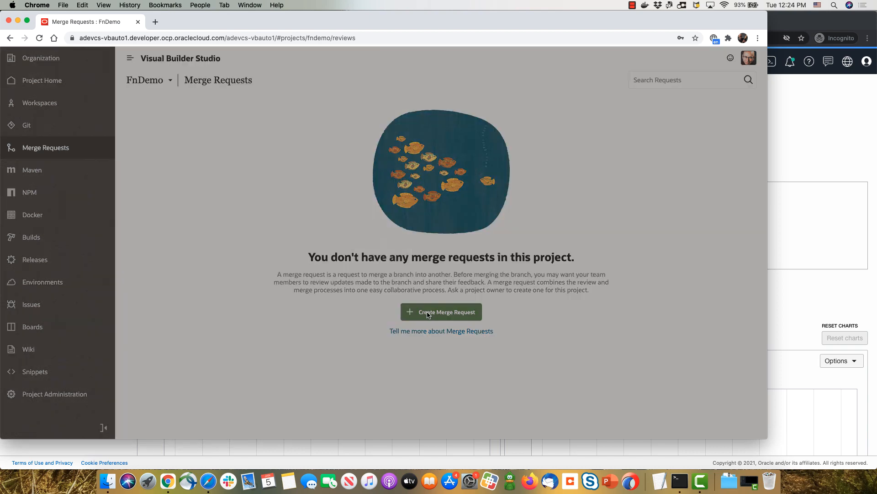
click(283, 195)
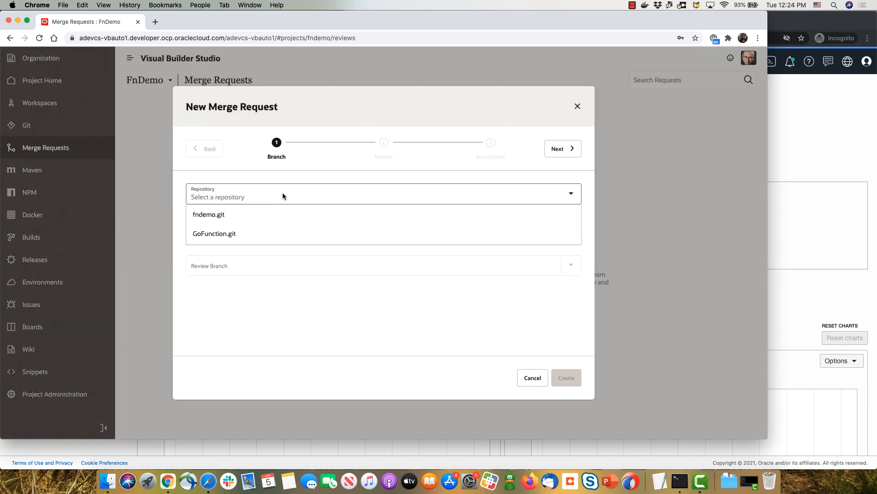
click(264, 230)
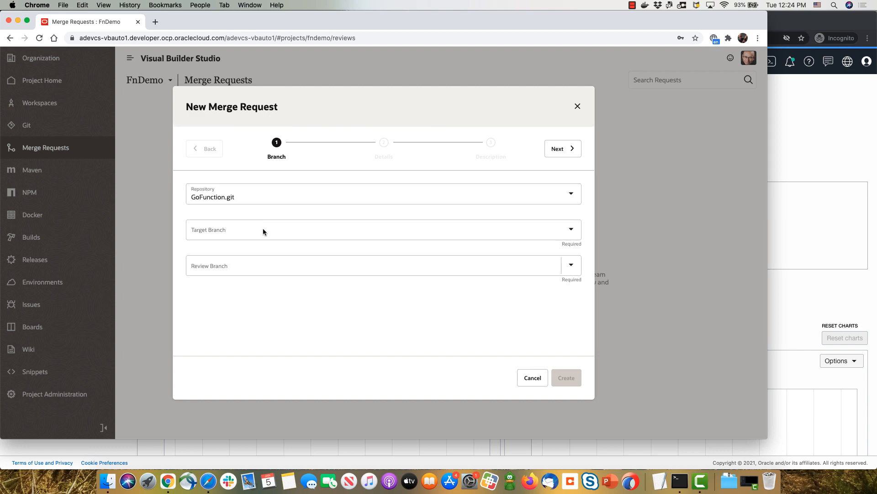
click(262, 230)
click(232, 270)
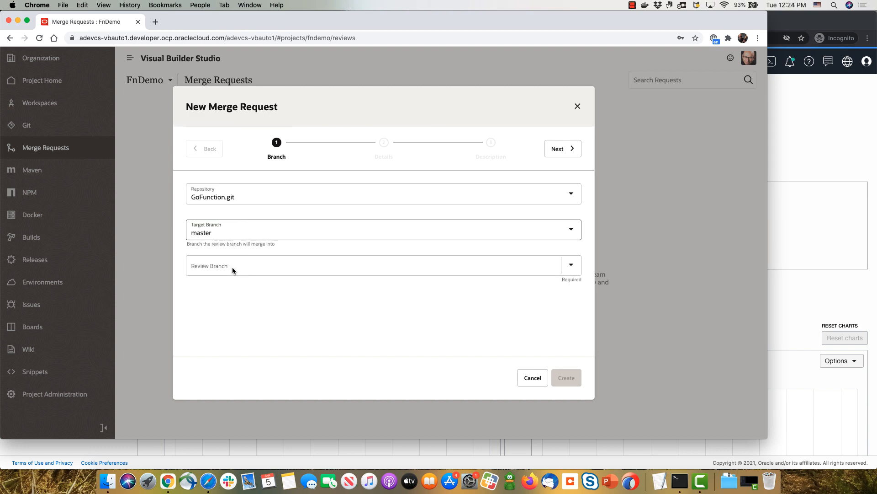
click(233, 263)
click(228, 285)
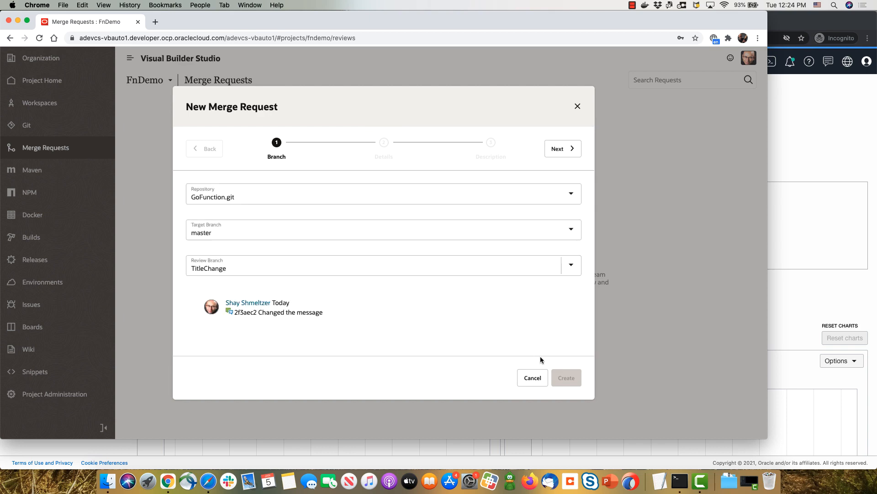
Continue to the merge request's details and add the project member with the profile photo as reviewer
click(562, 149)
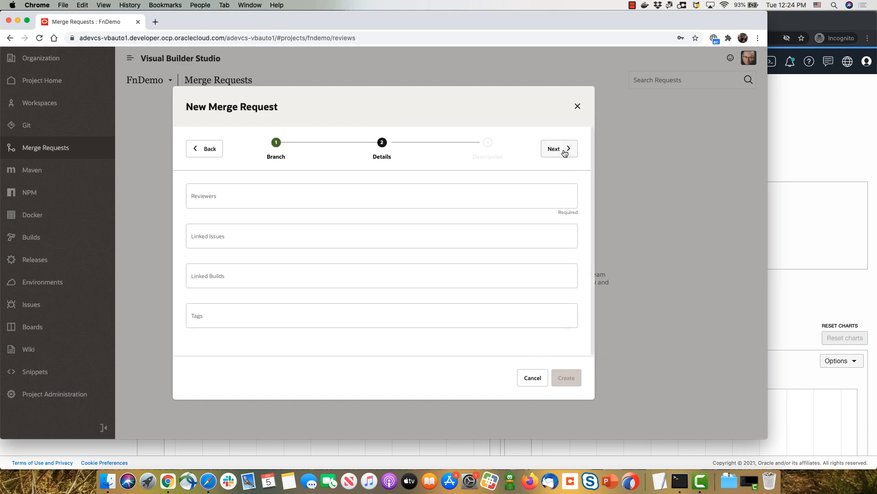
click(421, 198)
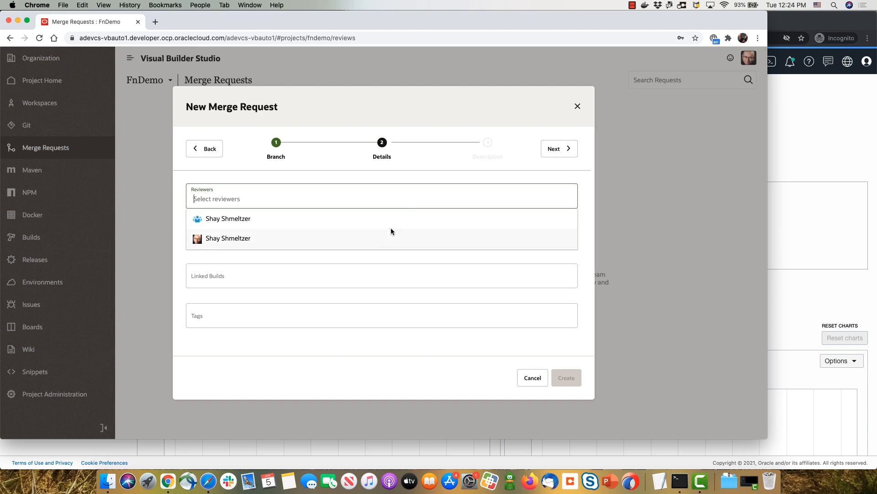
click(388, 235)
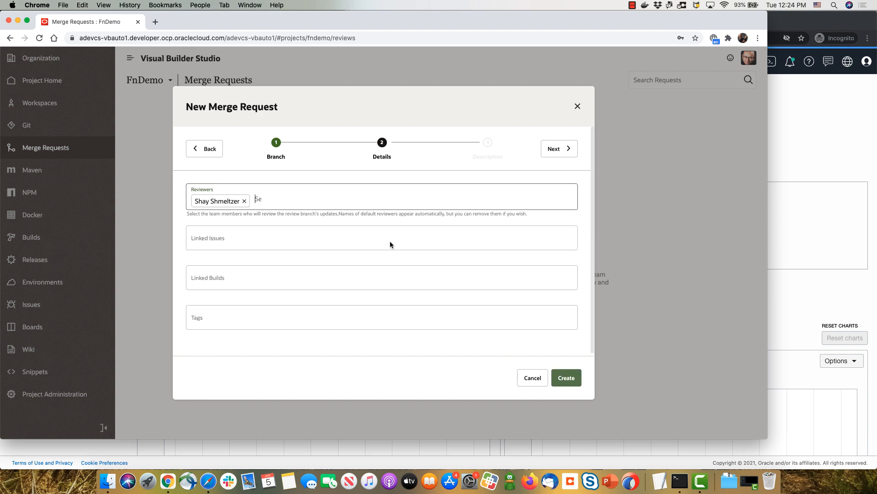
Create the merge request and show the changed files it contains
click(567, 377)
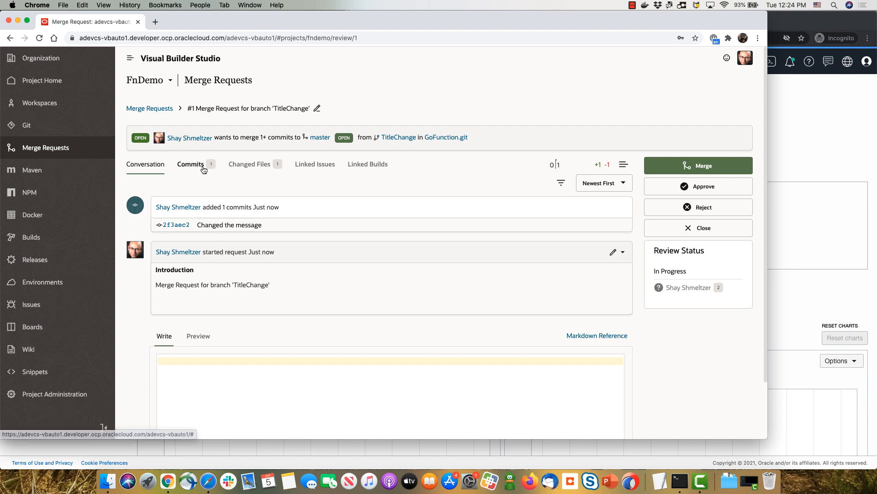
click(246, 167)
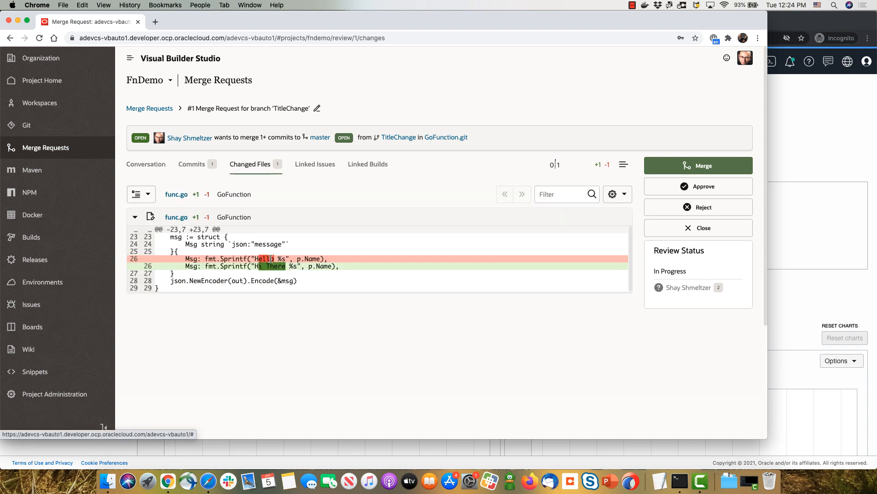
Approve the merge request with the comment "looks ok"
click(672, 189)
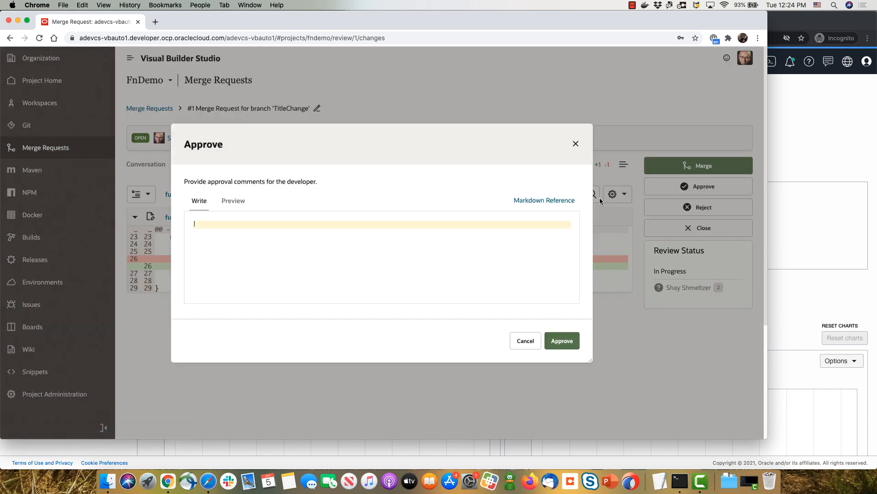
text(looks ok)
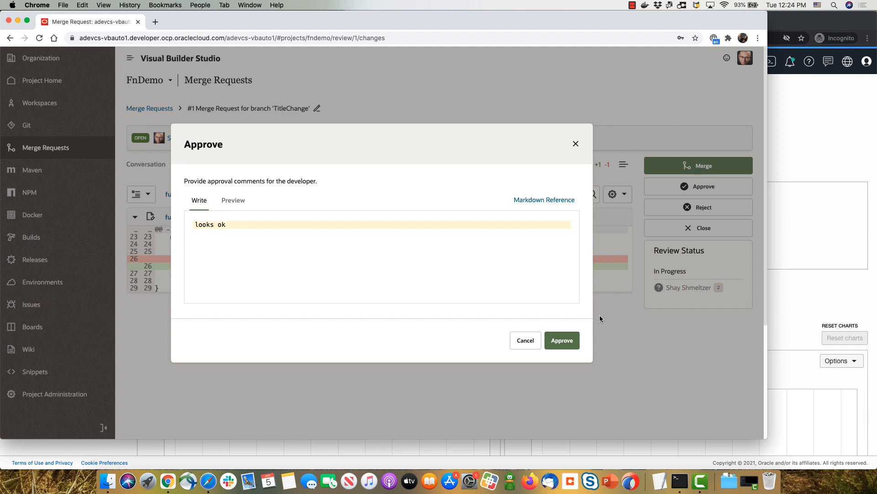
click(562, 340)
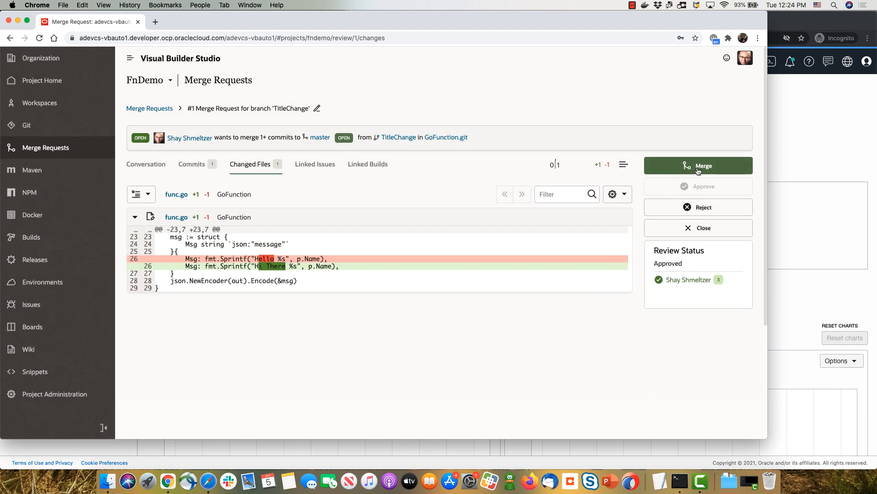
Merge TitleChange into master with a merge commit and have the branch deleted after merging
click(666, 167)
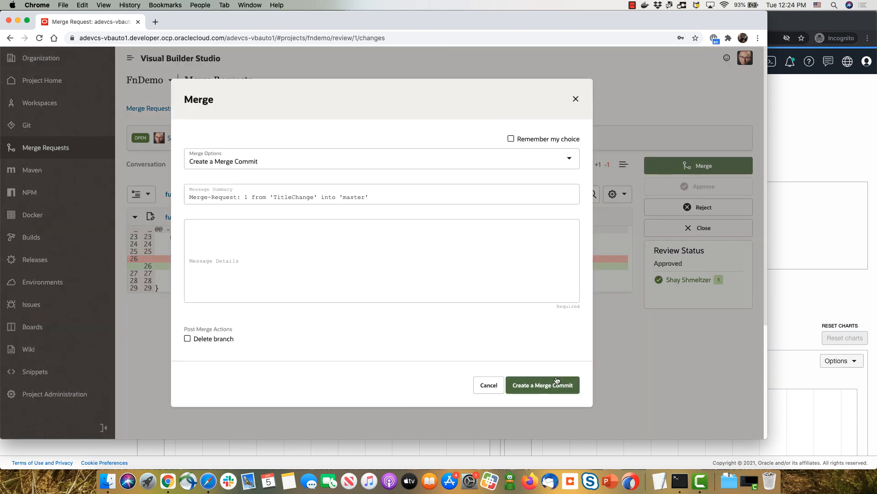
click(213, 338)
click(545, 384)
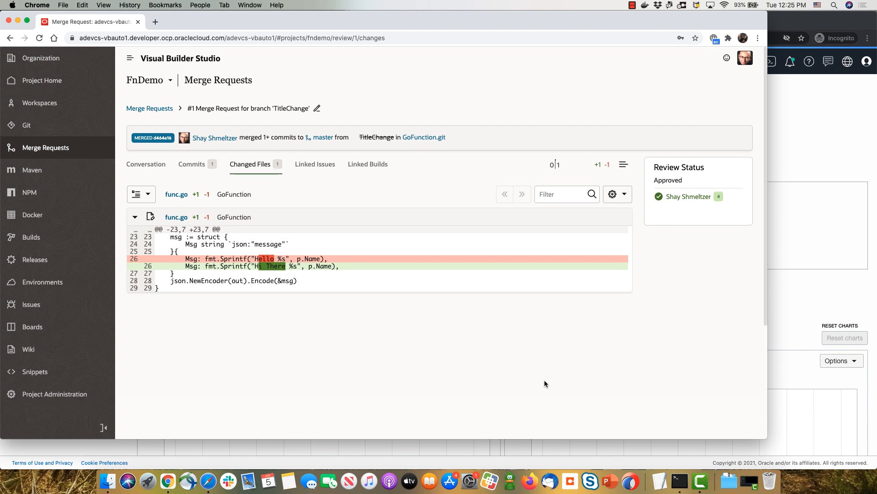
Open func.go from the GoFunction folder on the master branch of GoFunction.git to check the merged code
click(30, 125)
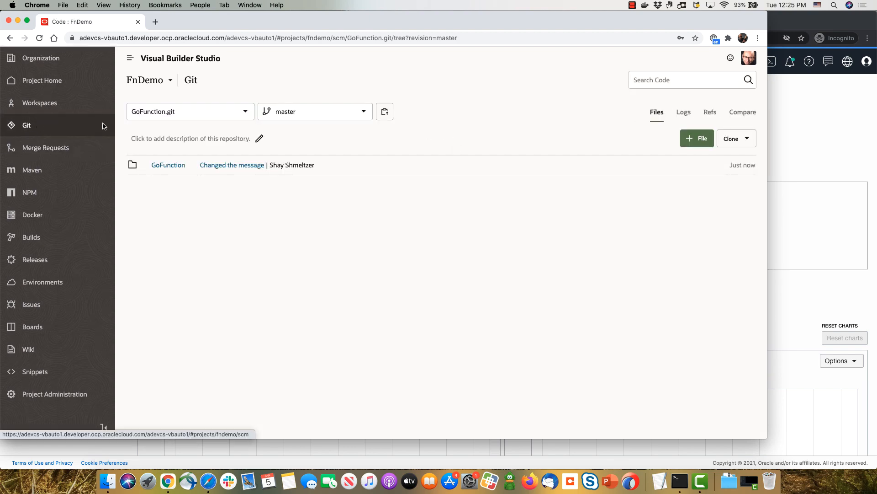
click(172, 165)
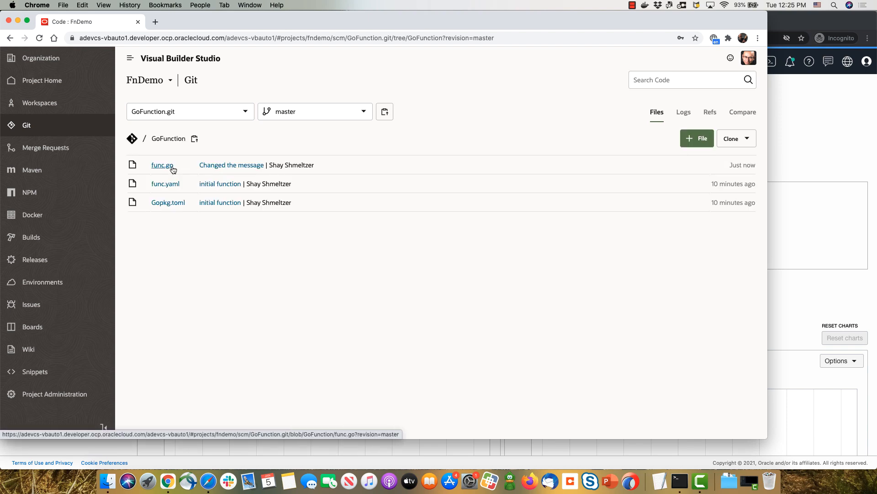
click(172, 168)
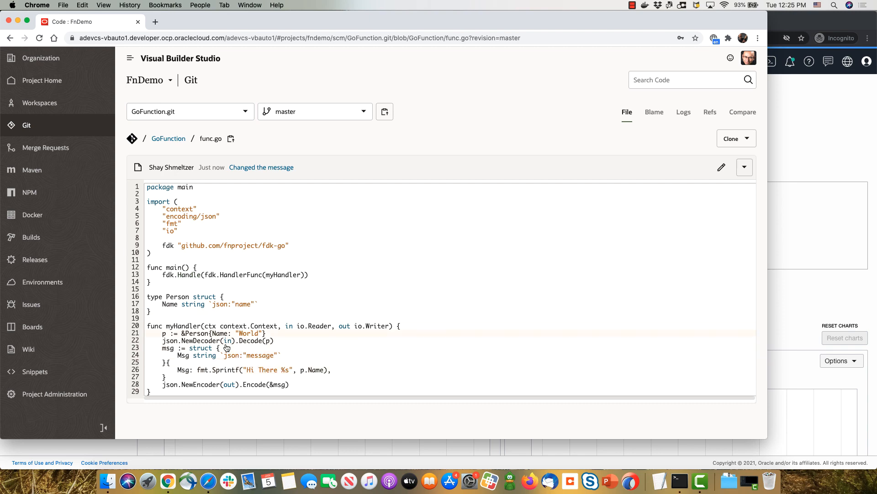
Check the project's build queue and open the goDeploy job's build history
click(46, 242)
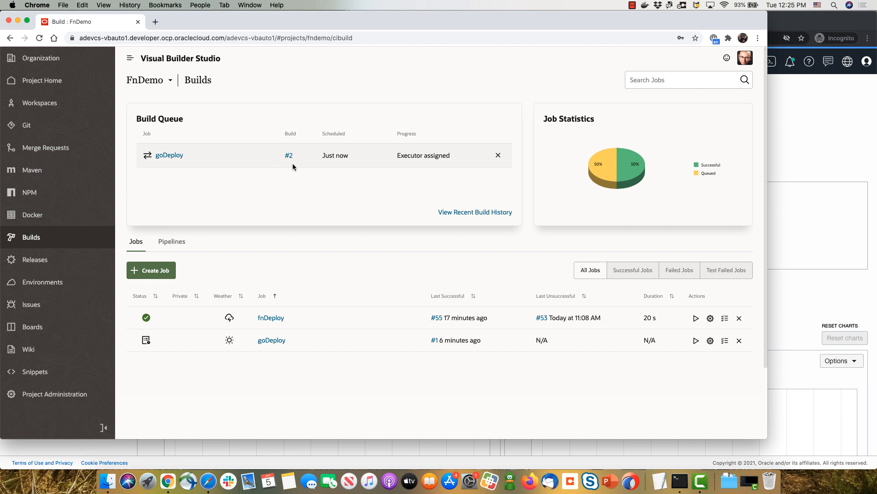
click(175, 156)
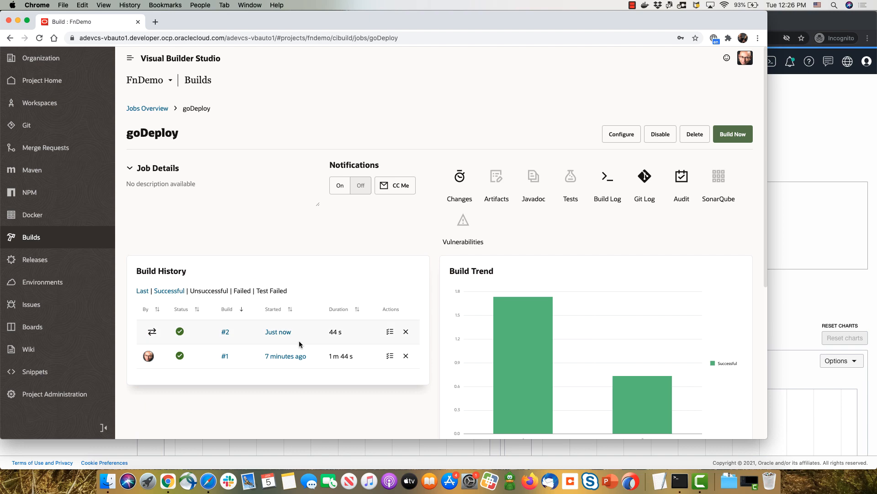
Switch to Terminal and rerun "fn invoke testapp gofunction" to test the redeployed function
key(super+Tab)
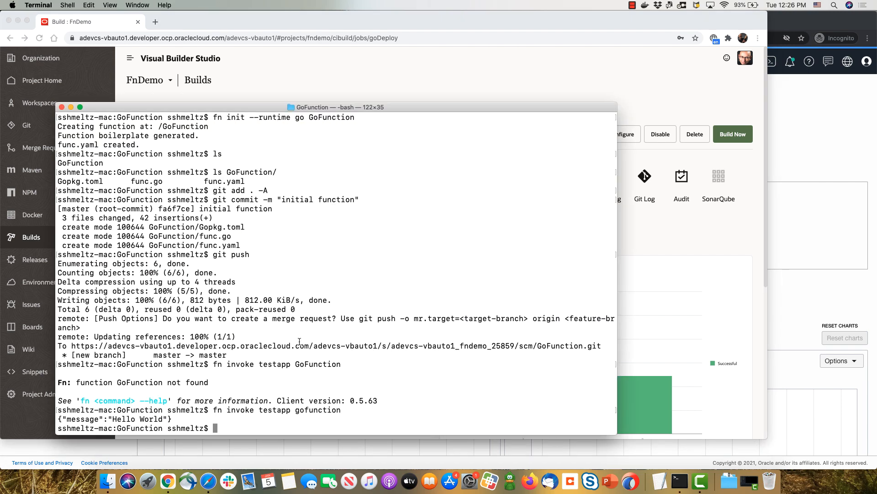
key(Up)
key(Return)
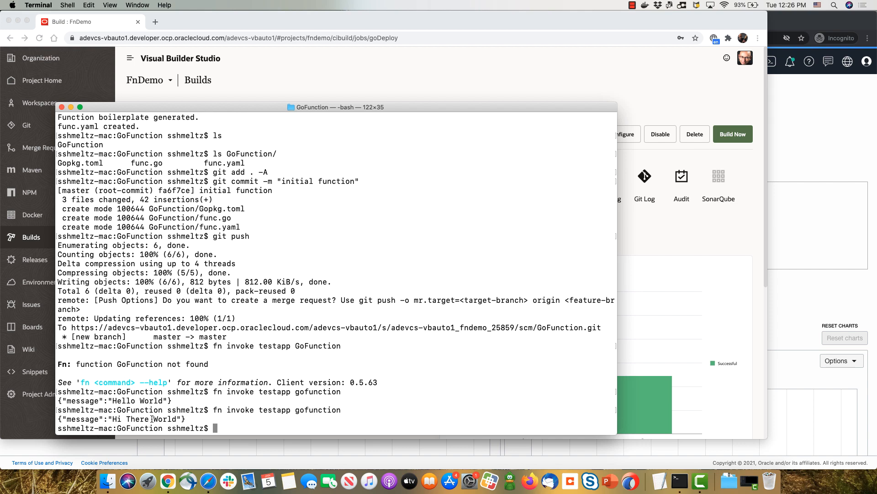
Switch to the Oracle Cloud console, reload the gofunction page and examine its details and invocation metrics
click(780, 123)
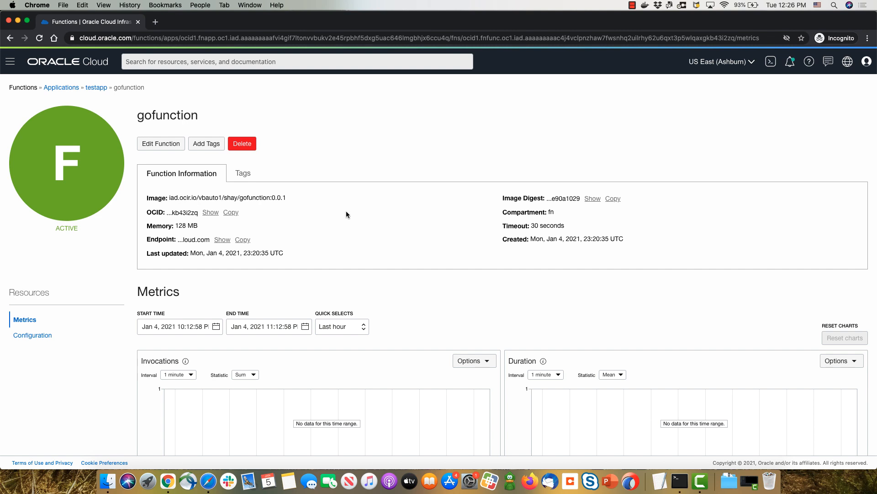
right_click(354, 283)
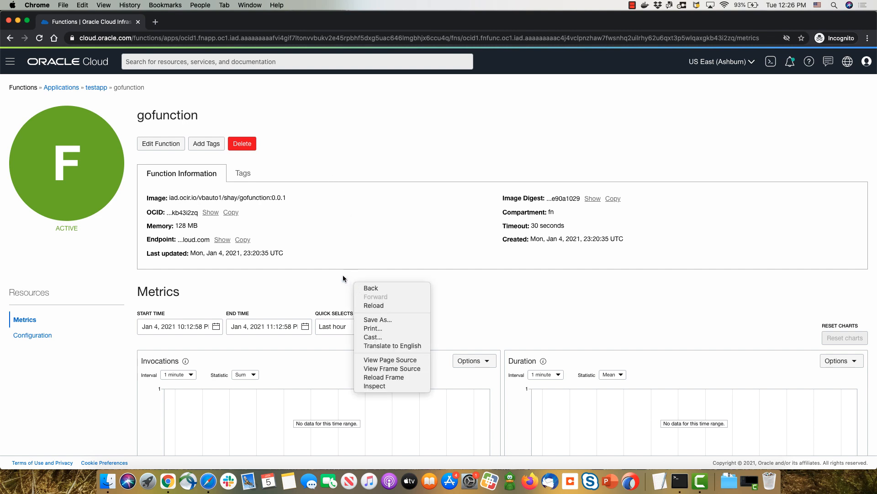
click(377, 305)
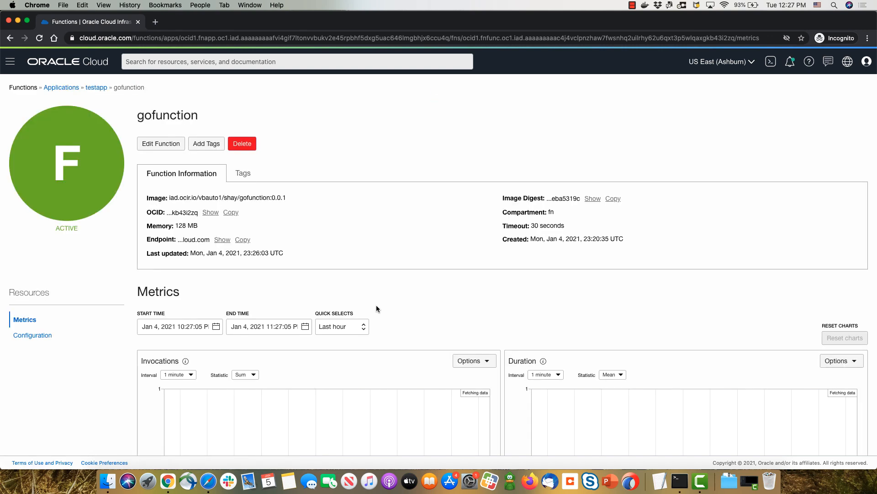
scroll(376, 306, down, 5)
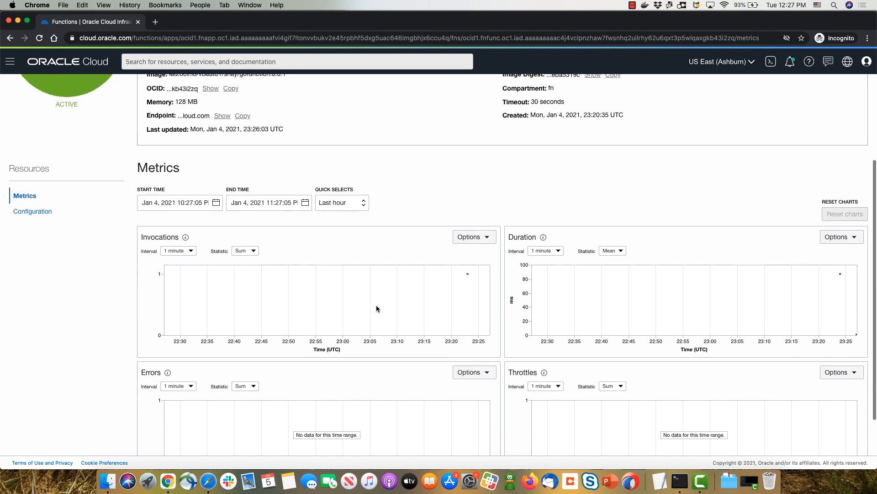
scroll(376, 308, down, 1)
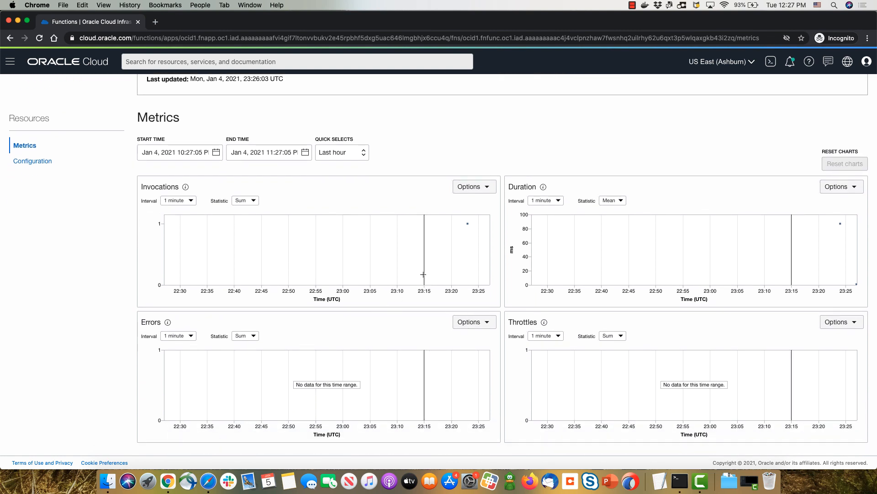
mouse_move(465, 238)
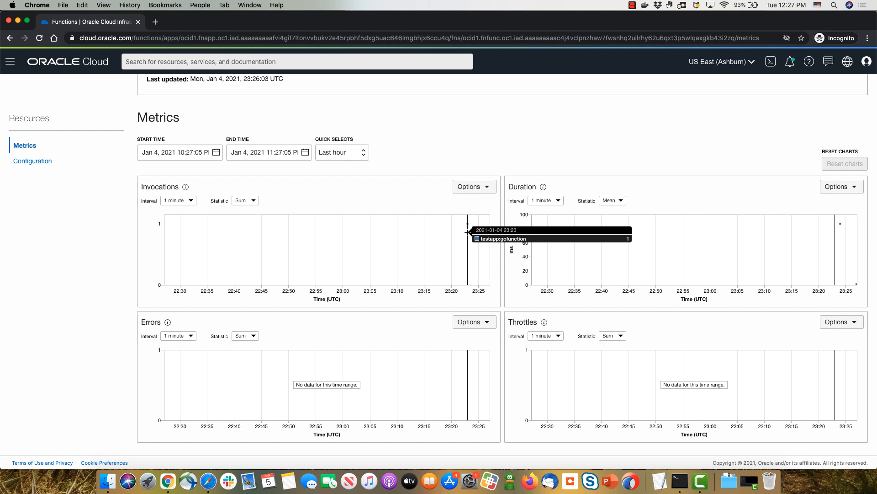
scroll(87, 217, up, 7)
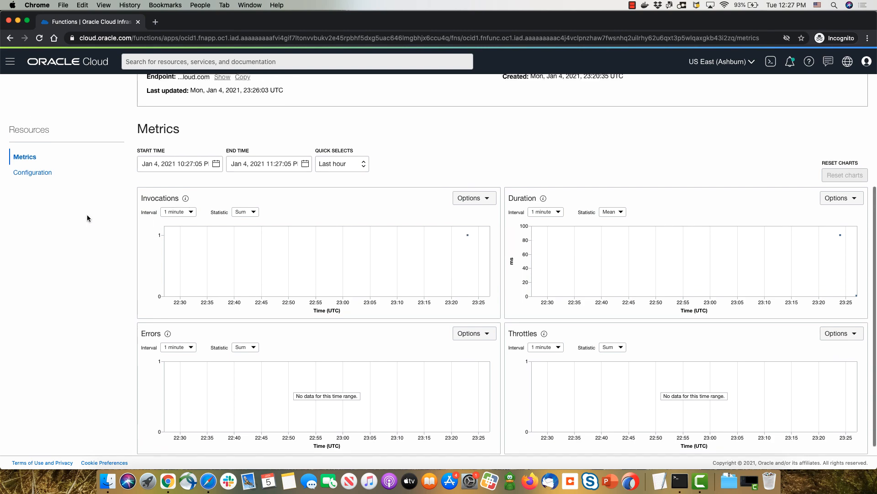
Go to the Container Registry under Developer Services and view the details of the gofunction repository
click(10, 65)
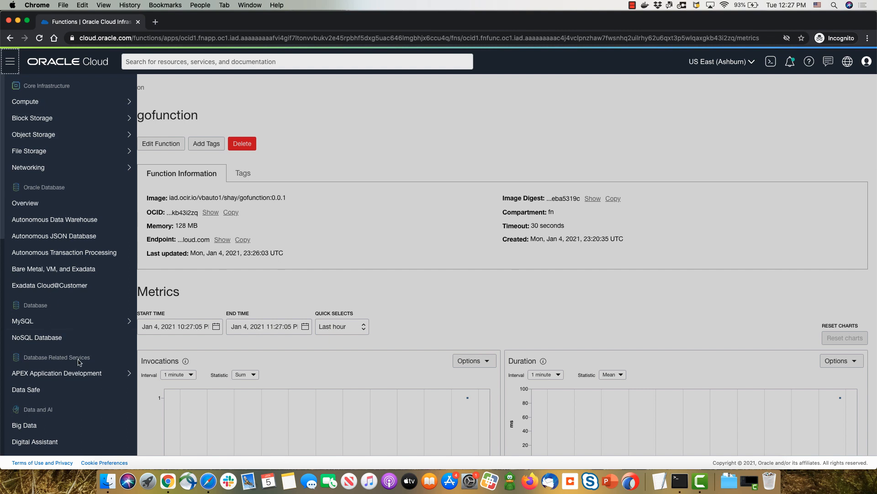
scroll(79, 363, down, 3)
scroll(79, 362, down, 5)
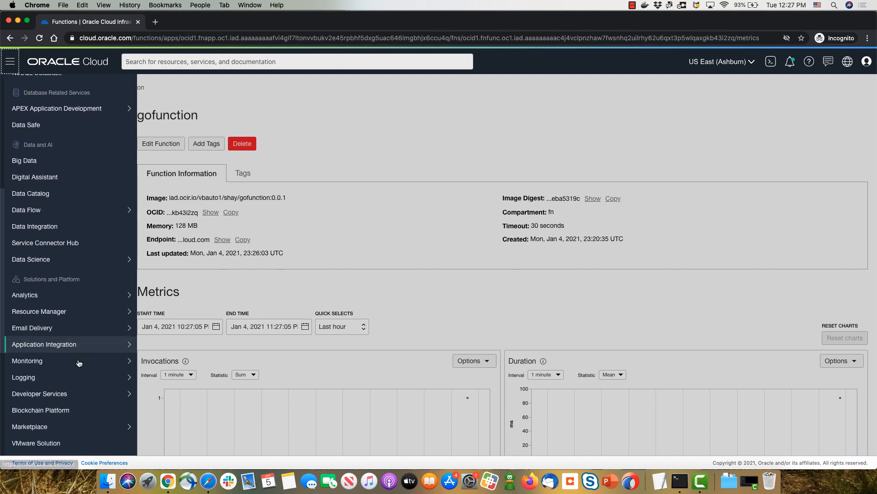
mouse_move(87, 337)
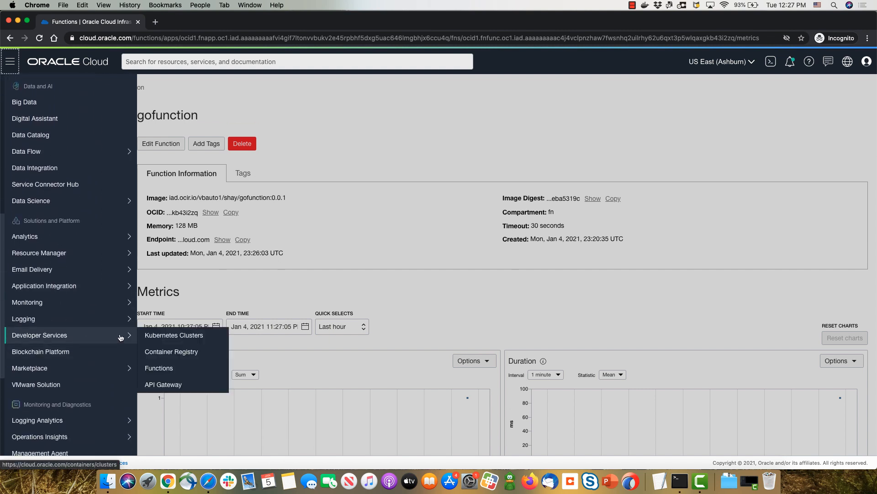
click(172, 352)
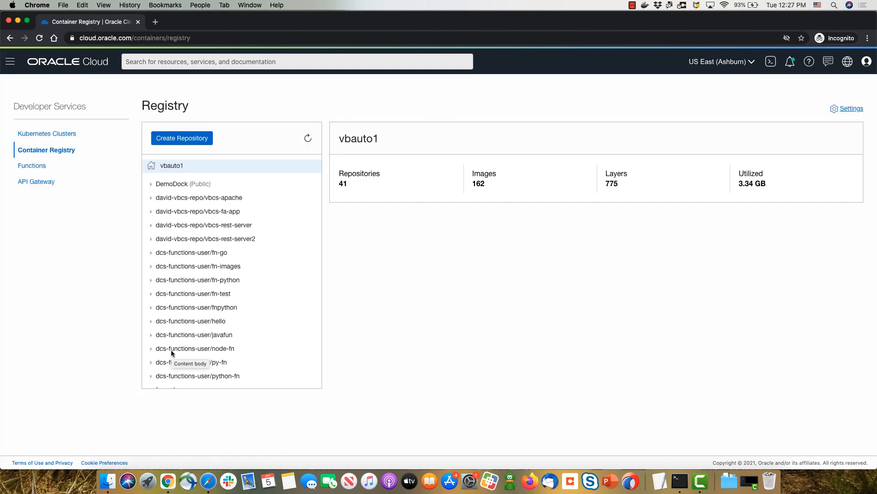
scroll(201, 316, down, 5)
click(201, 313)
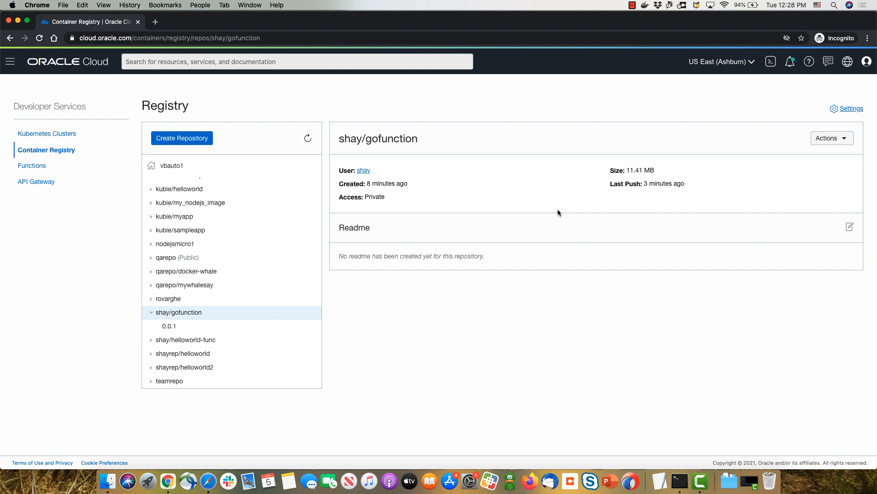
Return to Visual Builder Studio and review today's recent activities on the FnDemo project home
key(super+Tab)
key(super+Tab)
key(super+Tab)
key(super+Tab)
key(super+Tab)
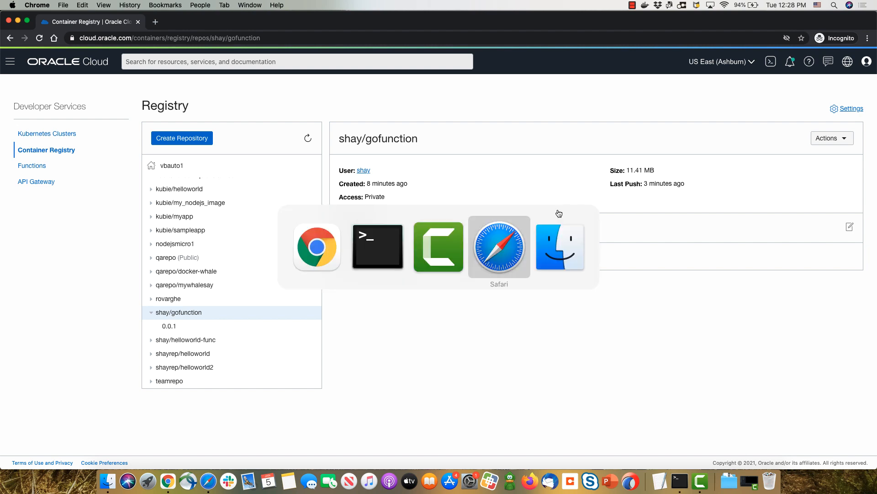
key(super+grave)
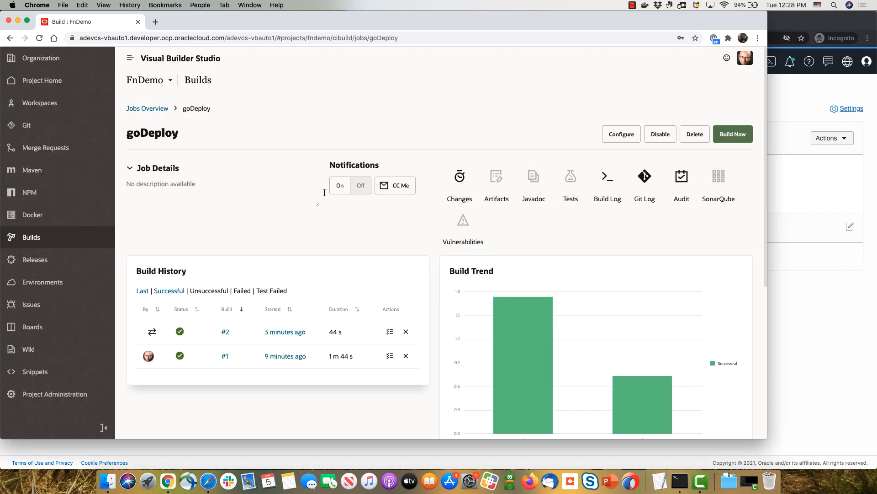
click(59, 82)
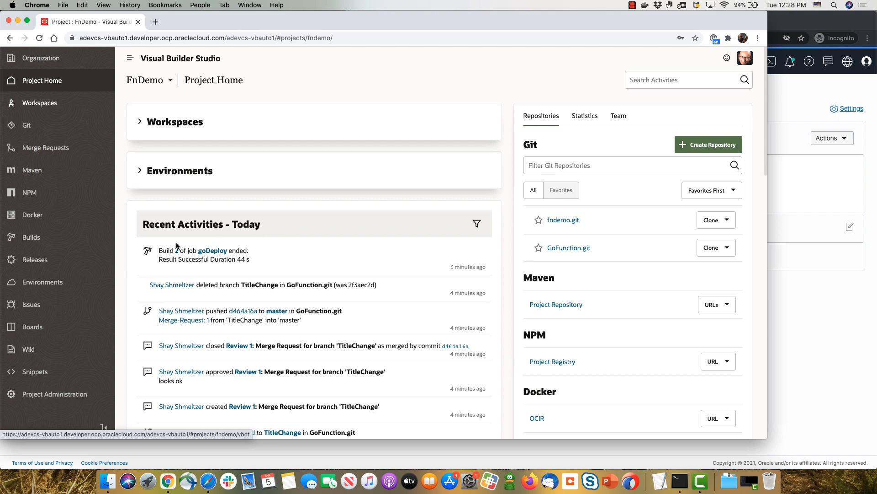
scroll(234, 413, down, 2)
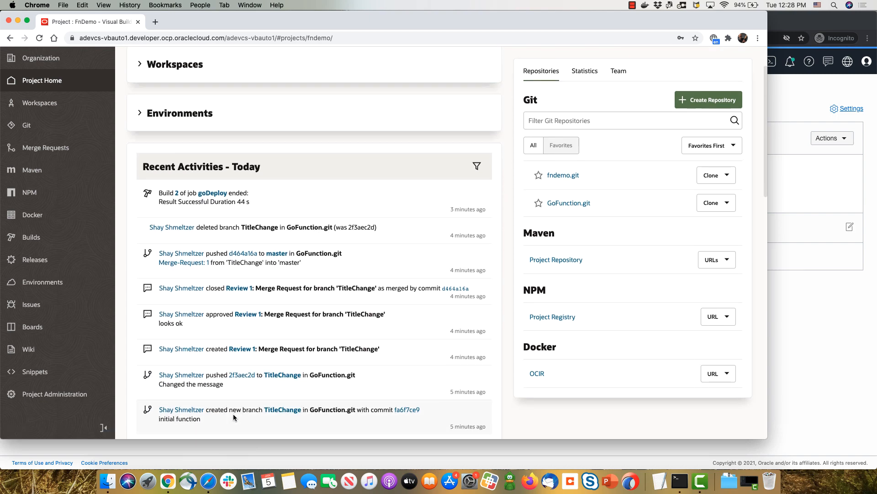
scroll(233, 415, down, 1)
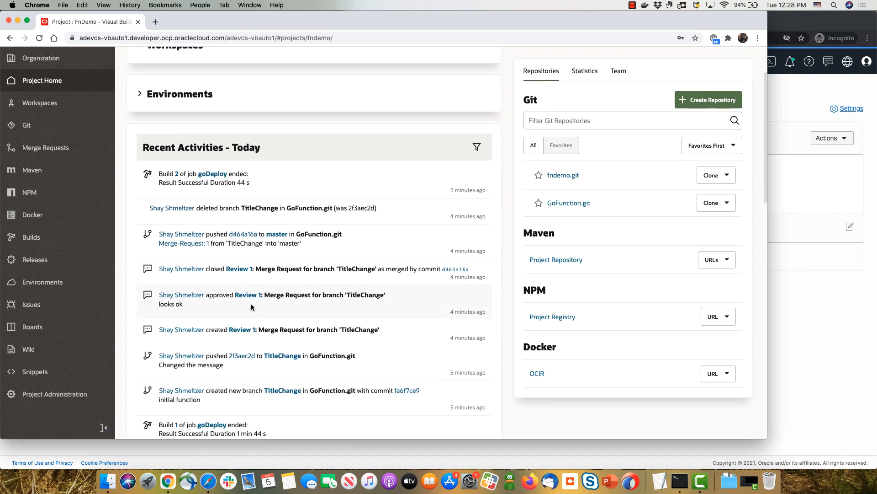